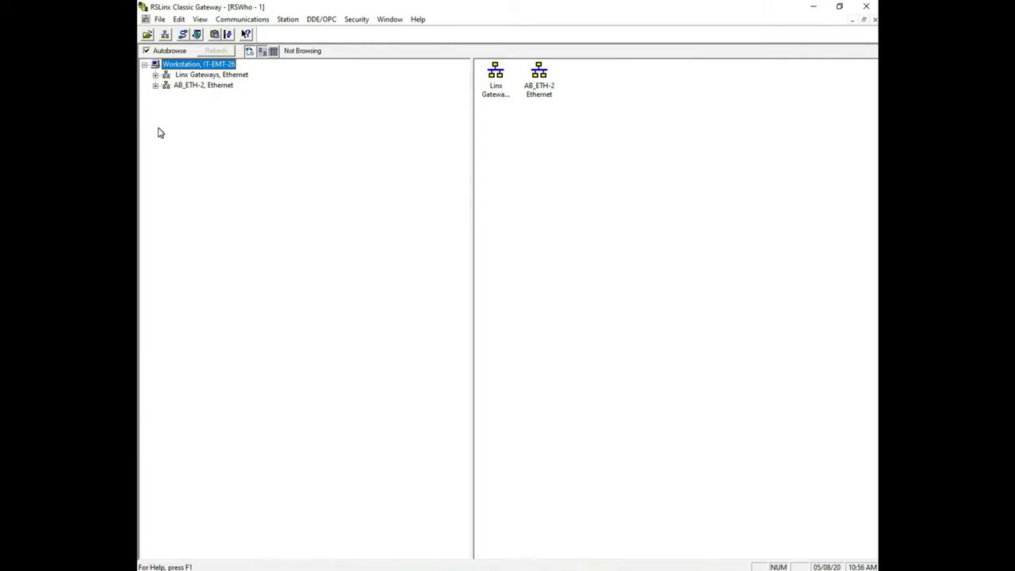
Open Configure Drivers and choose Ethernet devices as the driver type to add
{"action": "left_click", "coordinate": [239, 24]}
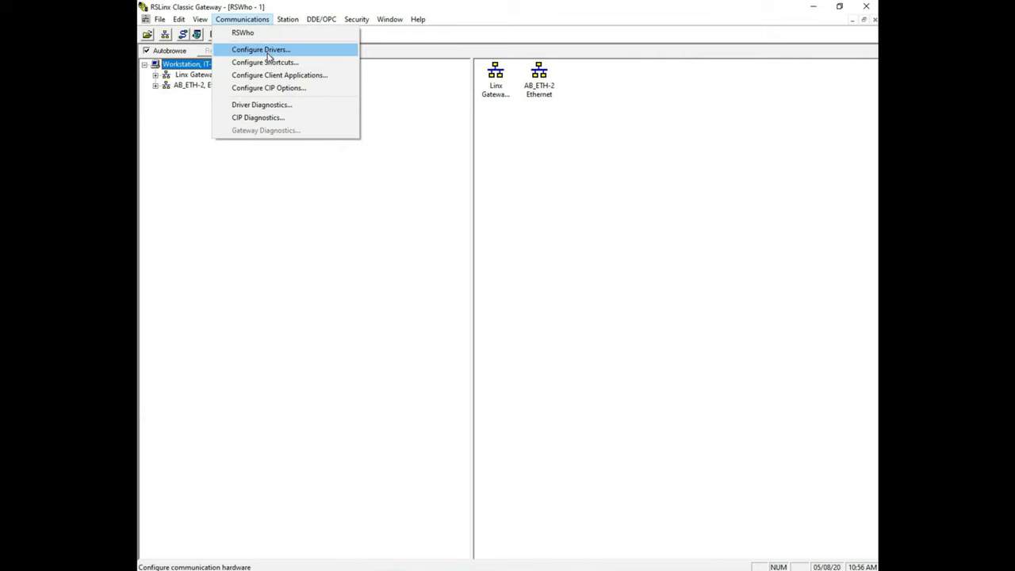
{"action": "left_click", "coordinate": [261, 50]}
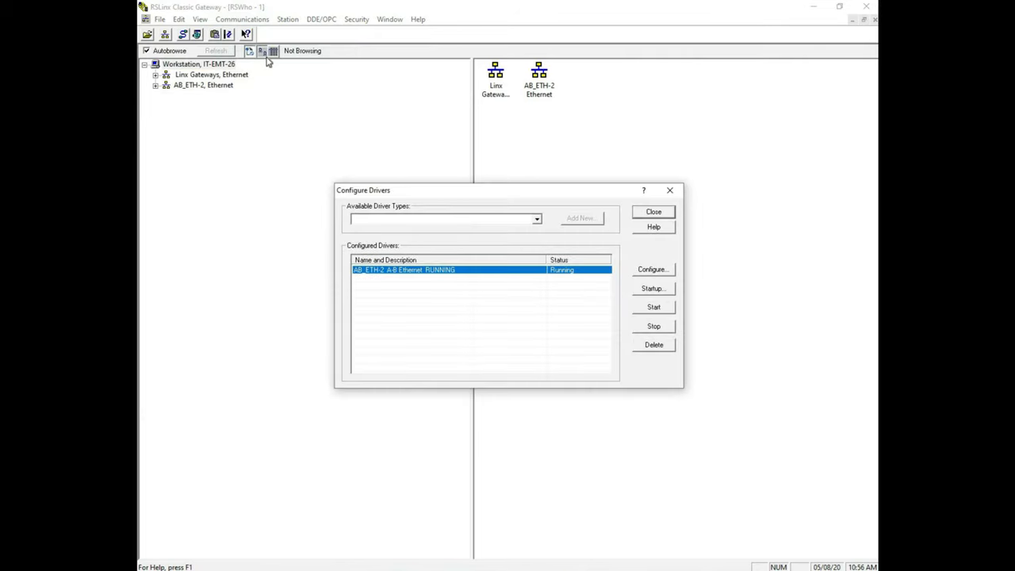
{"action": "left_click_drag", "start_coordinate": [514, 187], "coordinate": [390, 98]}
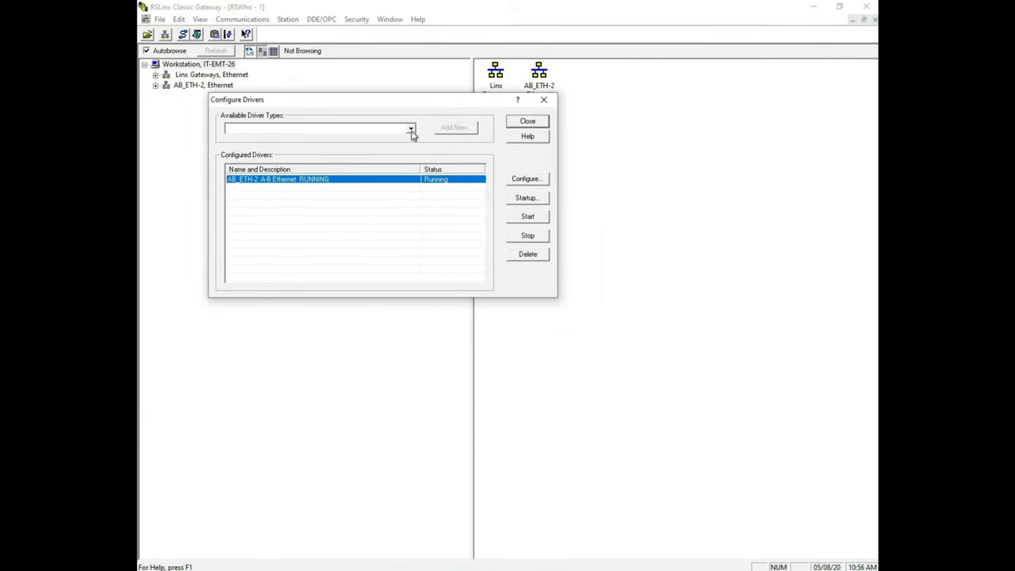
{"action": "left_click", "coordinate": [410, 131]}
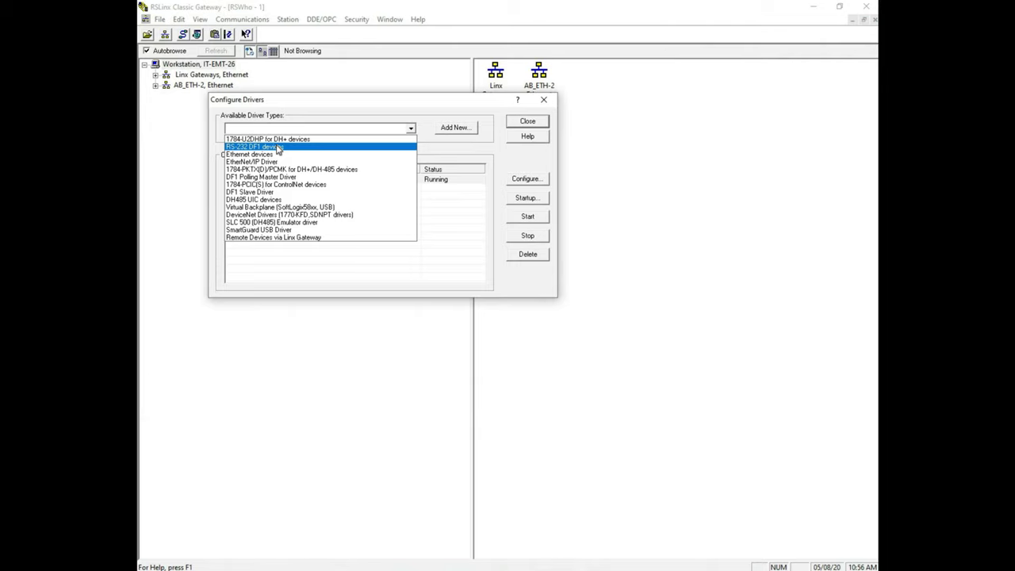
{"action": "key", "text": "Up"}
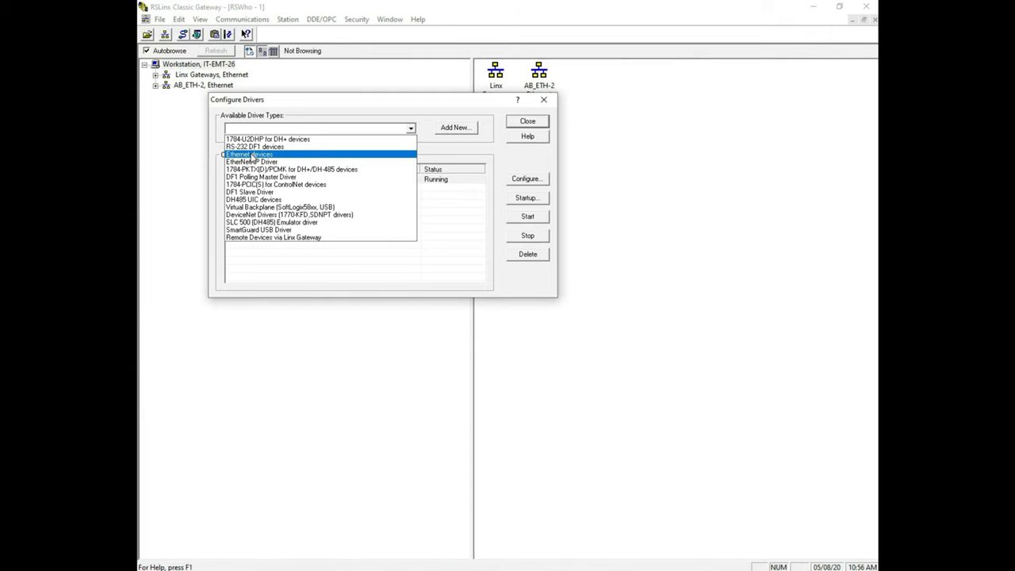
{"action": "left_click", "coordinate": [251, 156]}
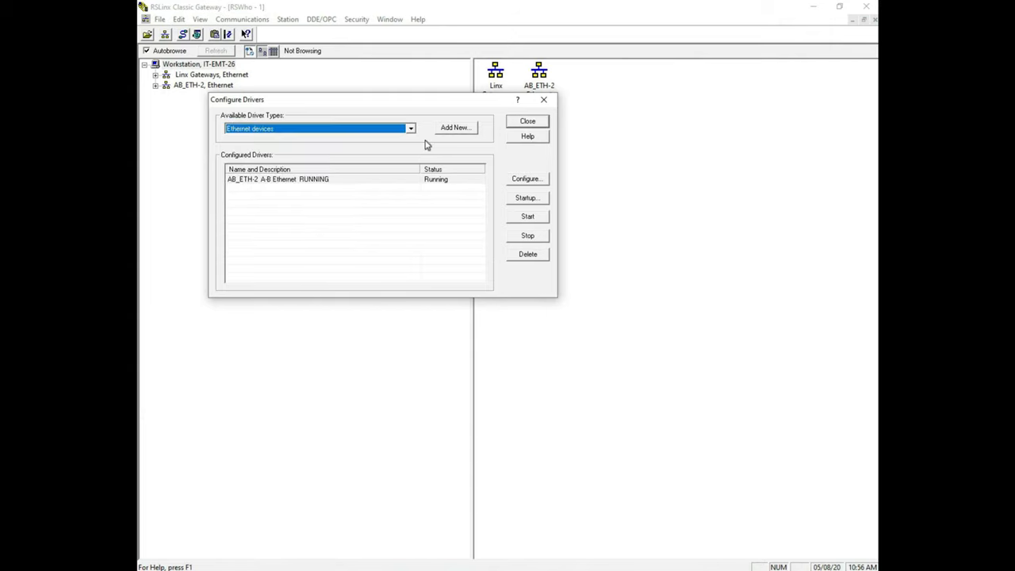
Add Ethernet driver PLC_20 with station 0 mapped to host 172.19.18.20
{"action": "left_click", "coordinate": [466, 130]}
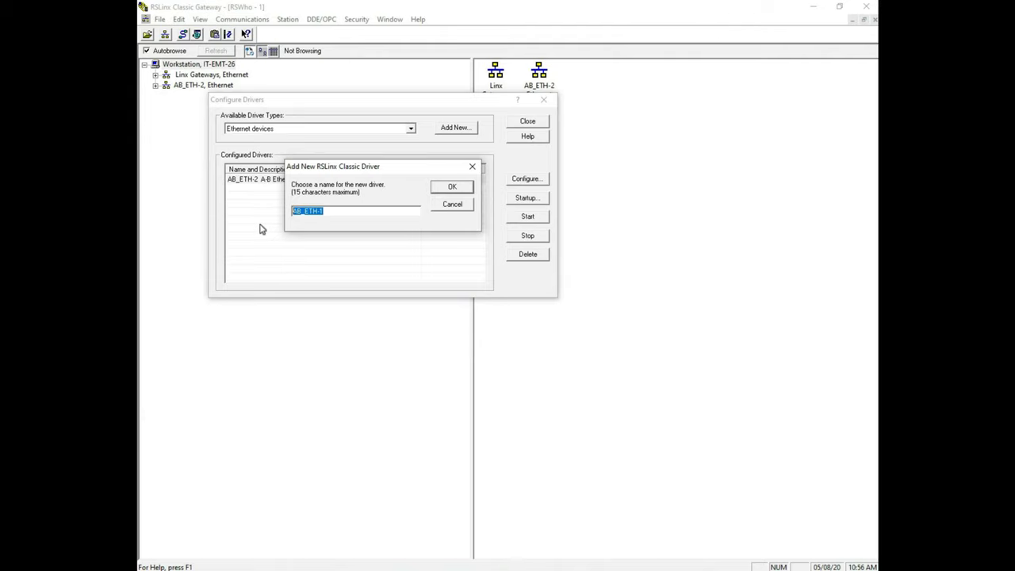
{"action": "type", "text": "PLC_20"}
{"action": "left_click", "coordinate": [451, 190]}
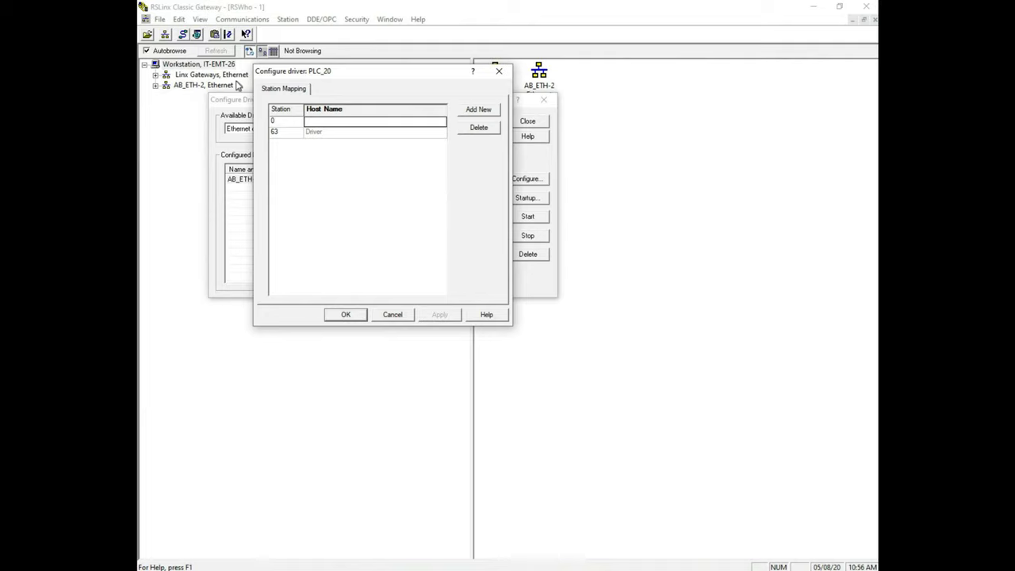
{"action": "left_click", "coordinate": [322, 122]}
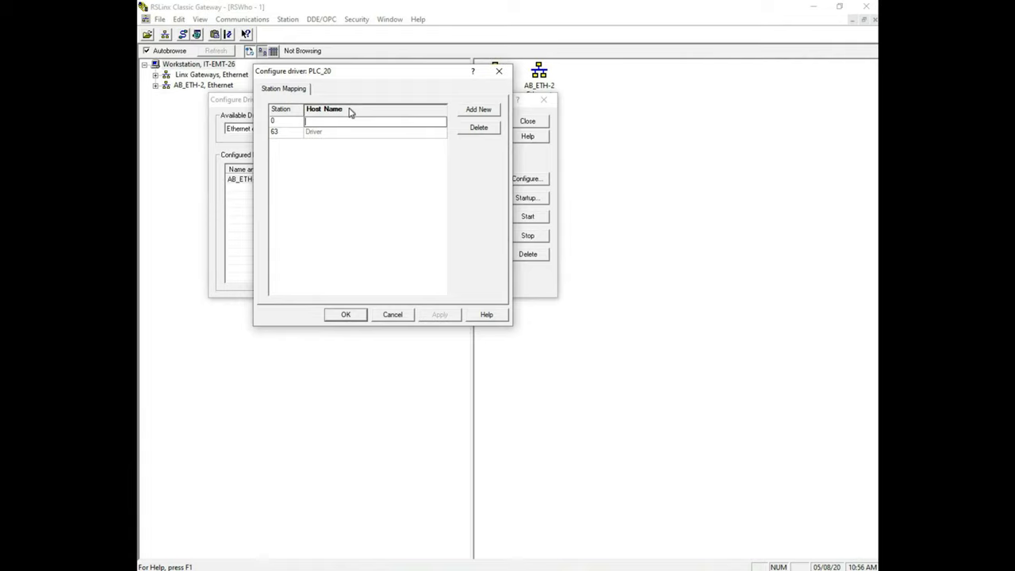
{"action": "type", "text": "172.19.18.20"}
{"action": "left_click", "coordinate": [346, 315]}
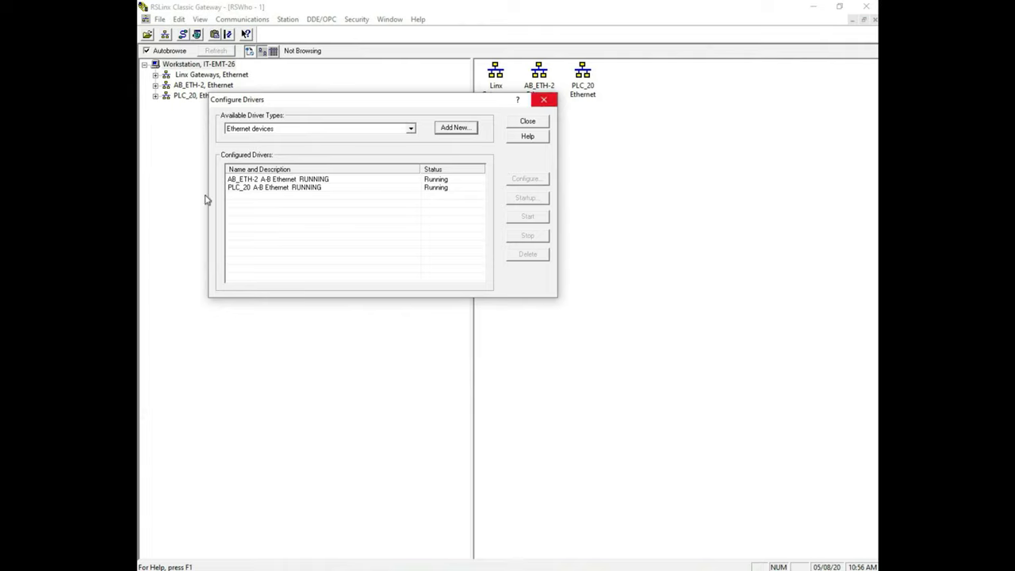
Close the driver setup and expand PLC_20 > 172.19.18.20 1756-ENET/B > Backplane in RSWho
{"action": "left_click", "coordinate": [543, 99]}
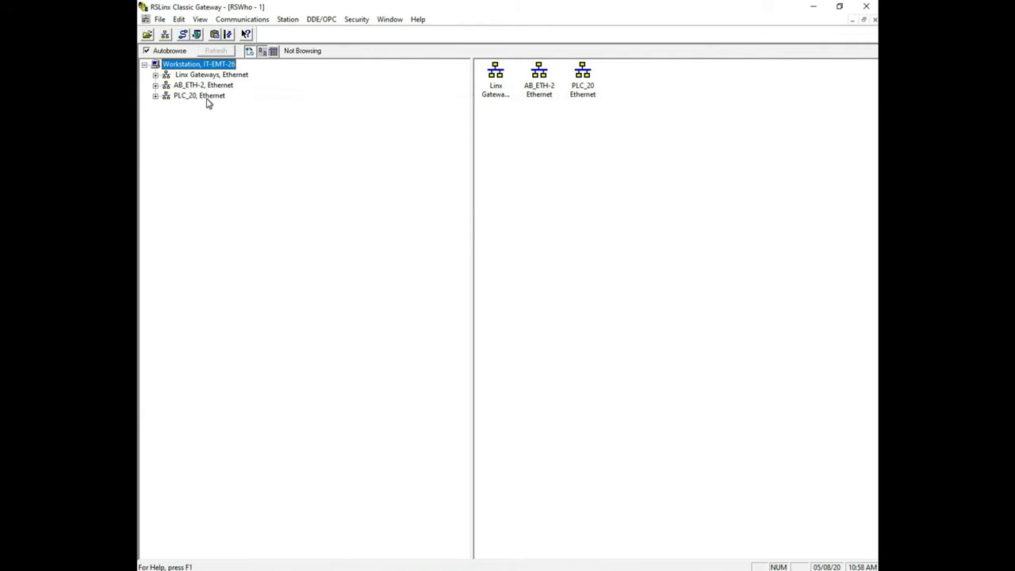
{"action": "left_click", "coordinate": [157, 100]}
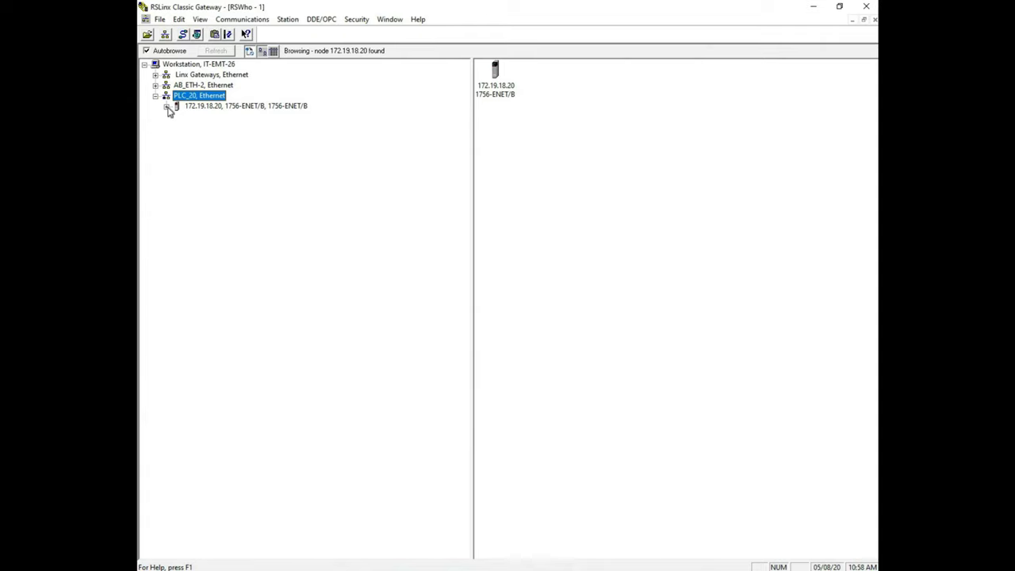
{"action": "left_click", "coordinate": [167, 108]}
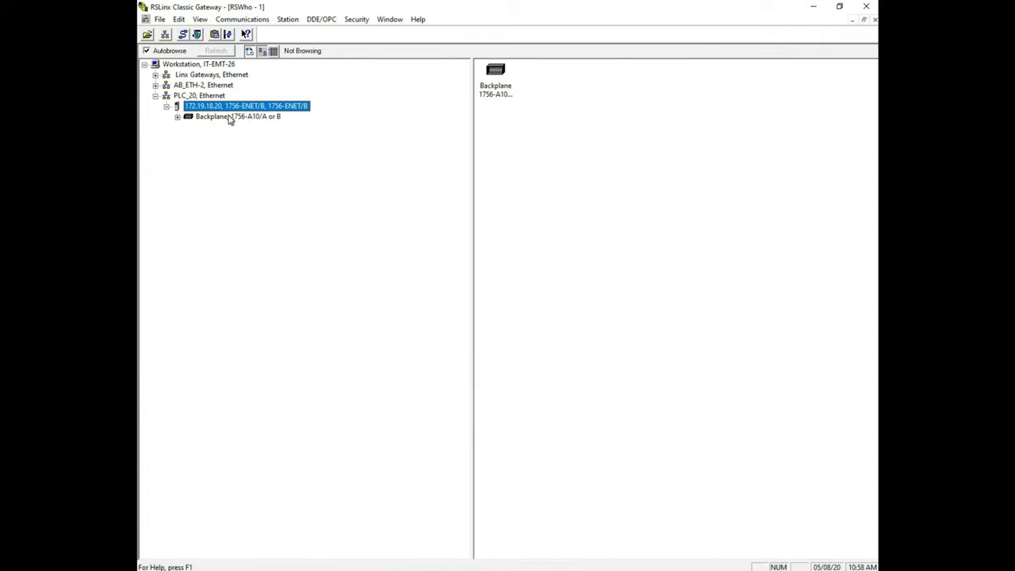
{"action": "left_click", "coordinate": [178, 119]}
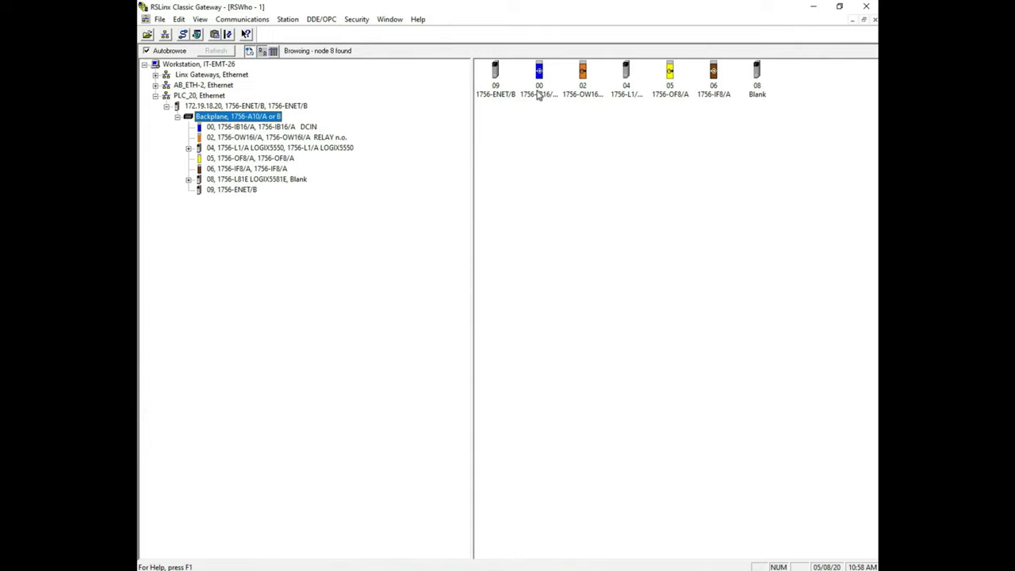
Select rack modules 00, 09 and 08, then deselect slot 08
{"action": "left_click", "coordinate": [538, 96]}
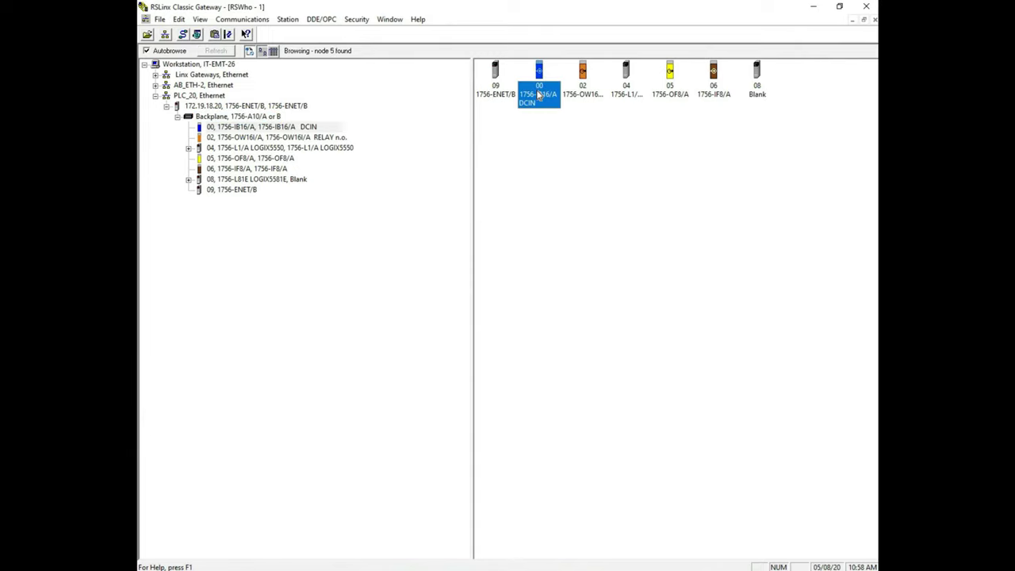
{"action": "left_click", "coordinate": [495, 95]}
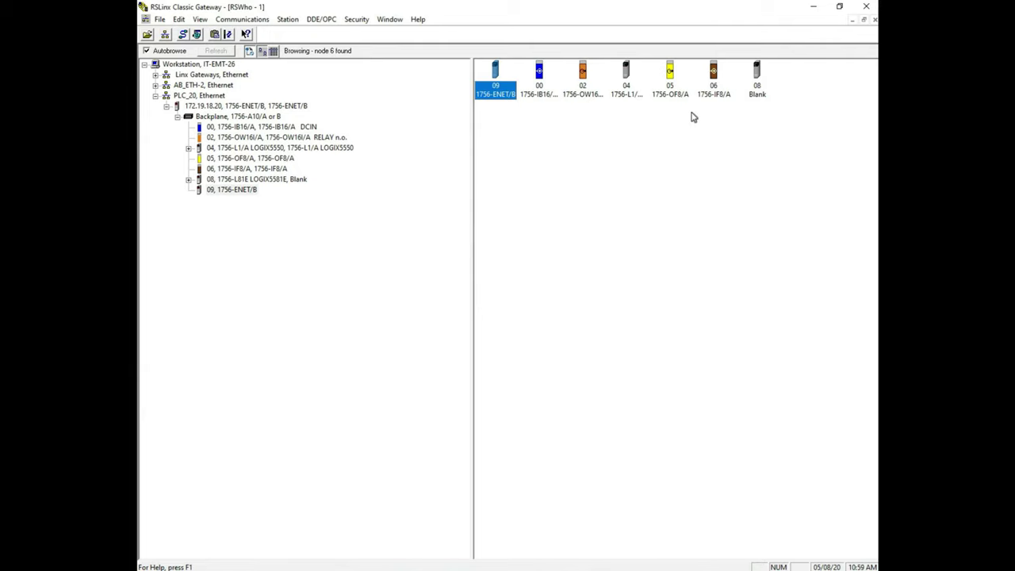
{"action": "left_click", "coordinate": [758, 93]}
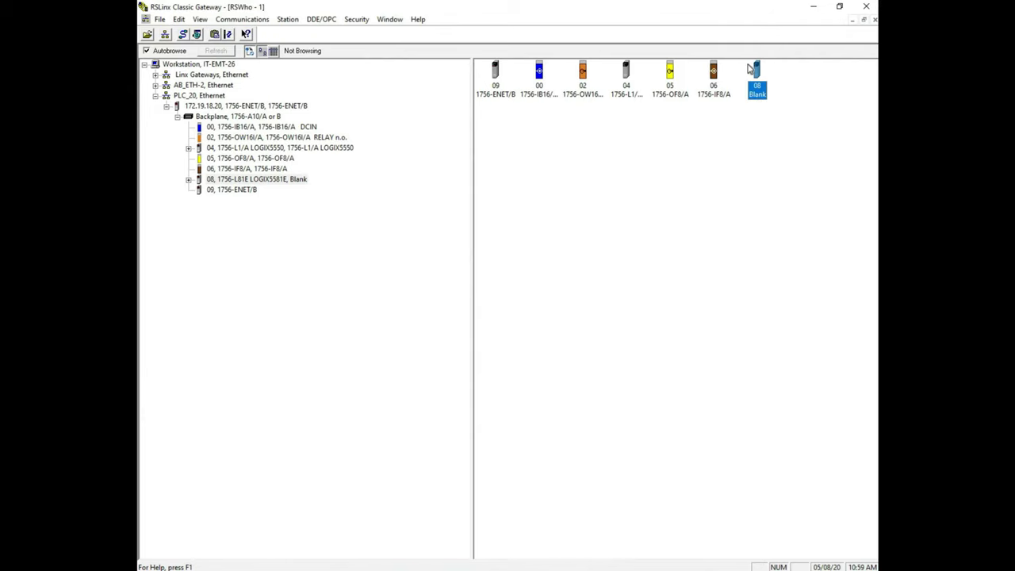
{"action": "left_click", "coordinate": [772, 114]}
{"action": "left_click", "coordinate": [816, 9]}
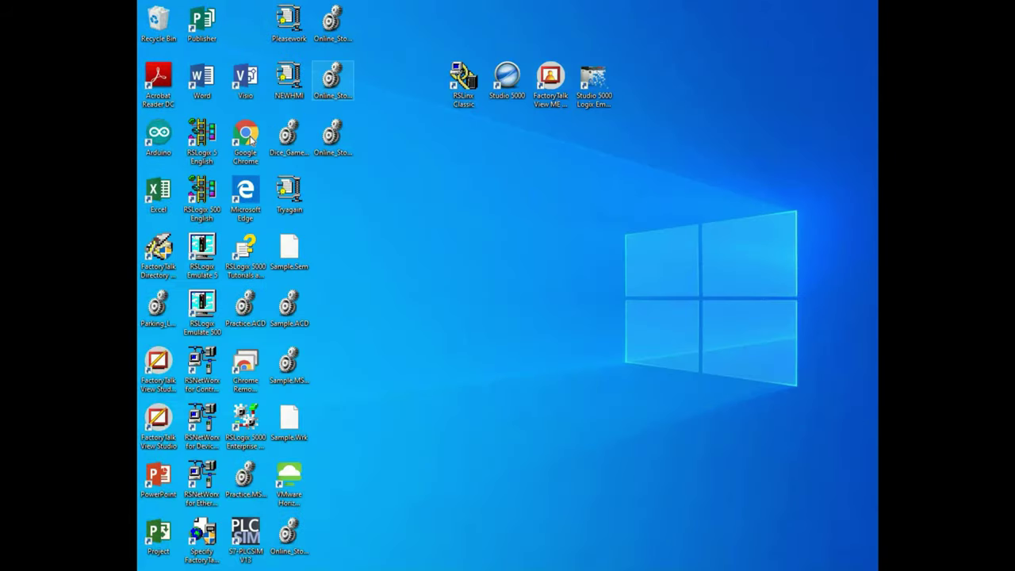
{"action": "double_click", "coordinate": [252, 133]}
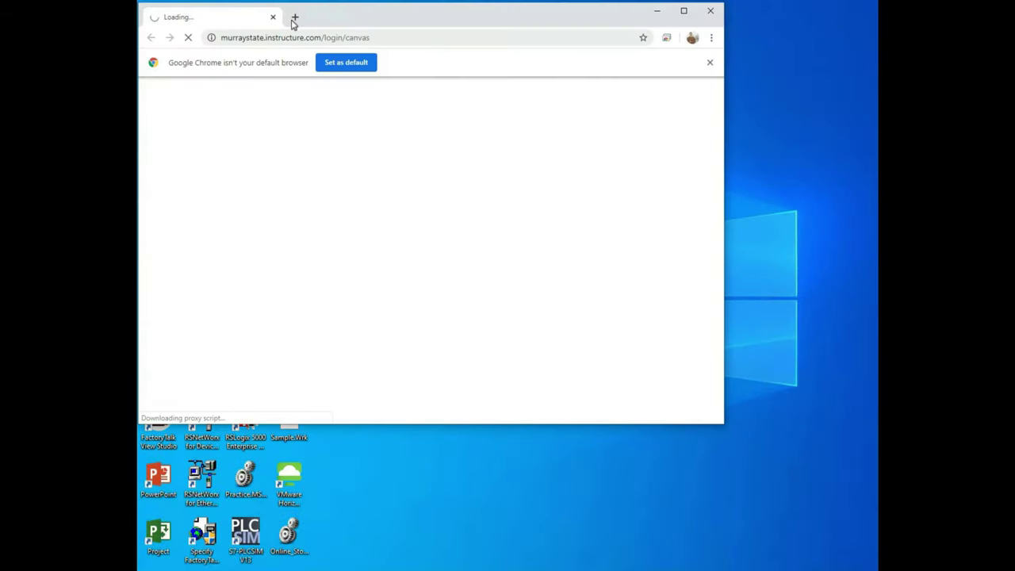
{"action": "left_click", "coordinate": [292, 17]}
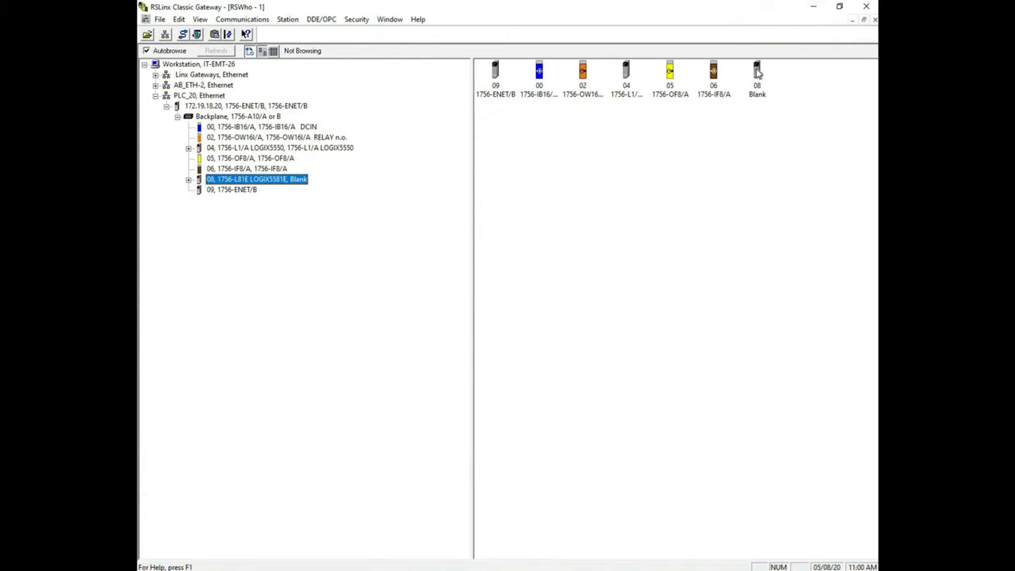
Check the slot 08 module's properties: device 1756-L81E, major revision 32
{"action": "right_click", "coordinate": [757, 71]}
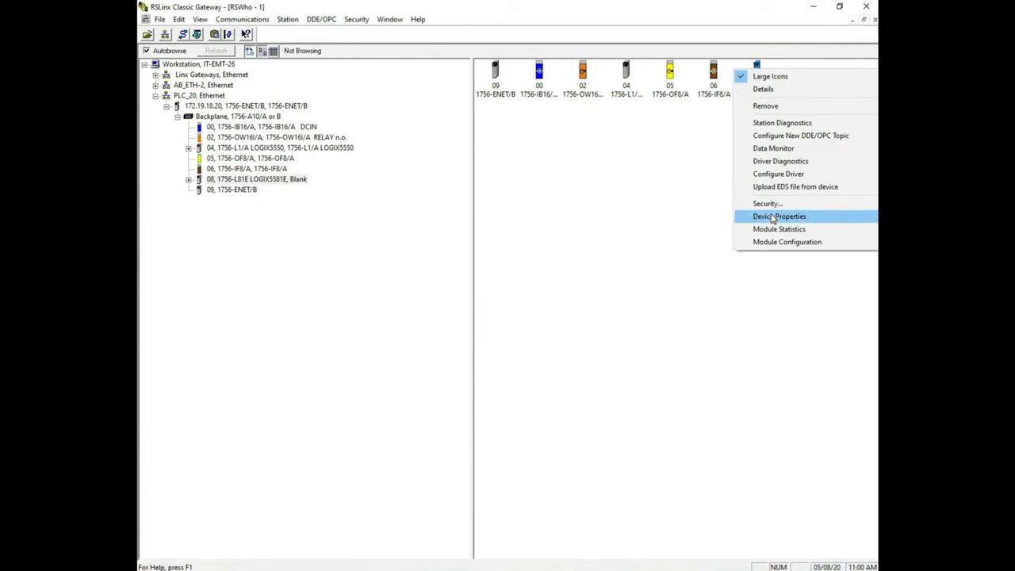
{"action": "left_click", "coordinate": [772, 217]}
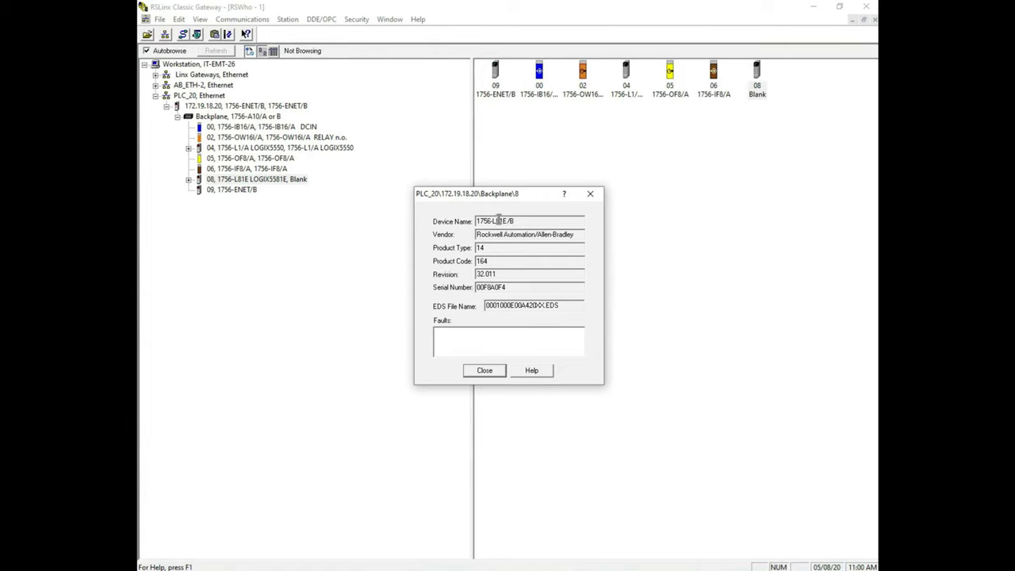
{"action": "left_click_drag", "start_coordinate": [508, 220], "coordinate": [474, 226]}
{"action": "double_click", "coordinate": [479, 274]}
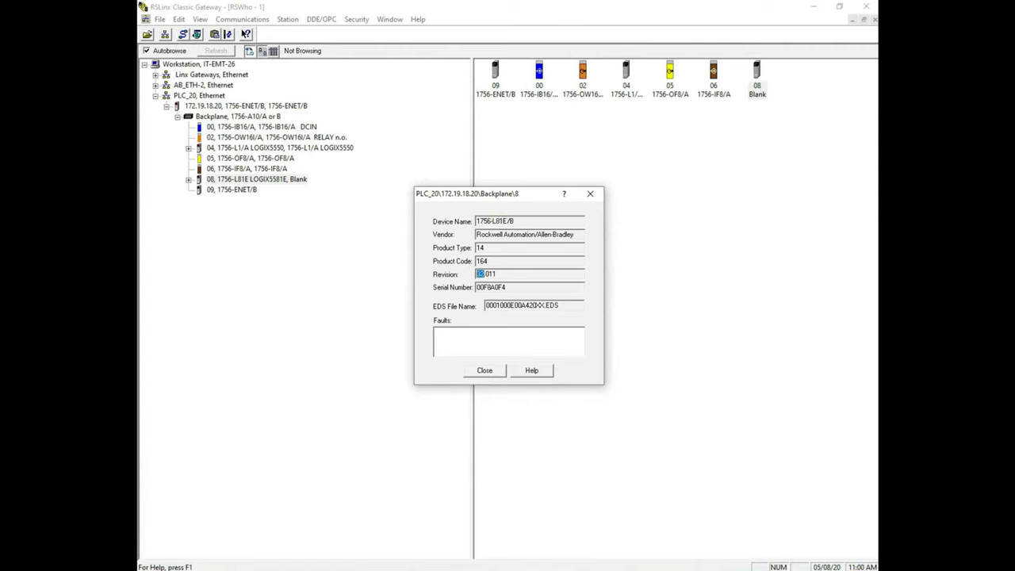
{"action": "left_click", "coordinate": [485, 371]}
Check the slot 04 controller's properties: 5550 device, major revision 13, Minor Recoverable Fault
{"action": "right_click", "coordinate": [625, 72]}
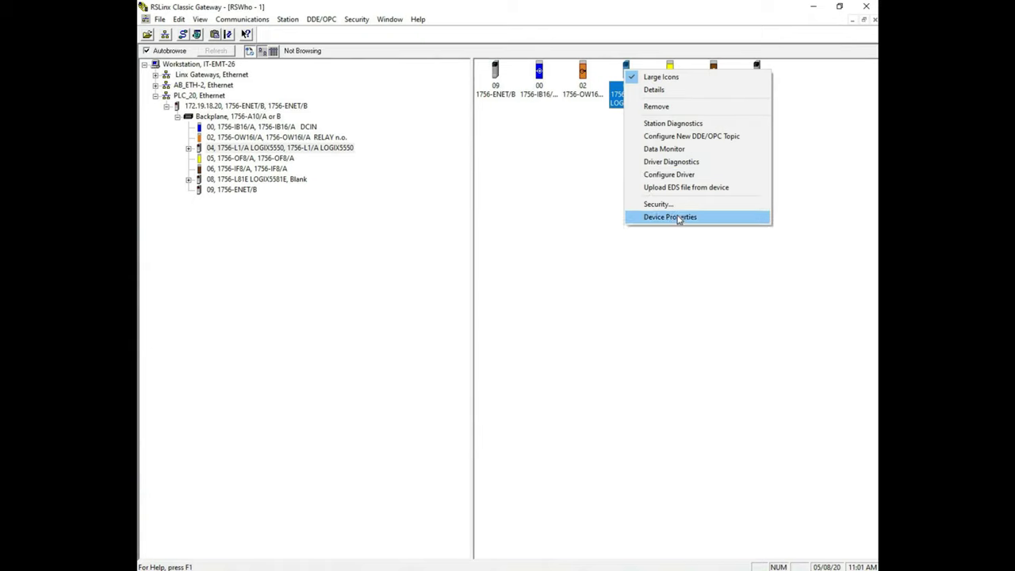
{"action": "left_click", "coordinate": [678, 216]}
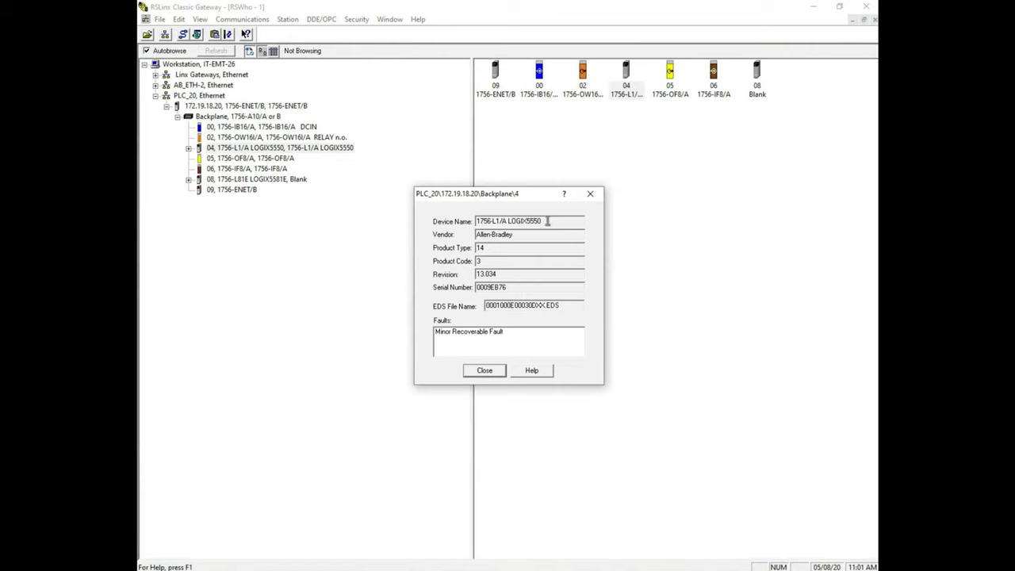
{"action": "left_click_drag", "start_coordinate": [527, 222], "coordinate": [541, 222]}
{"action": "double_click", "coordinate": [480, 273]}
{"action": "key", "text": "Escape"}
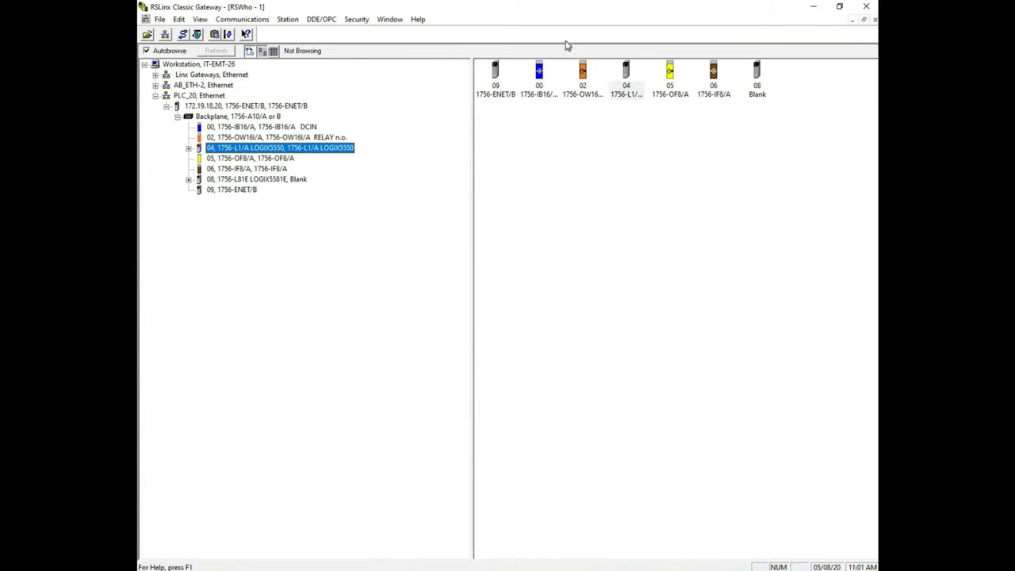
Load 172.19.18.20 in Chrome and show its Chassis Who configuration page
{"action": "left_click", "coordinate": [572, 569]}
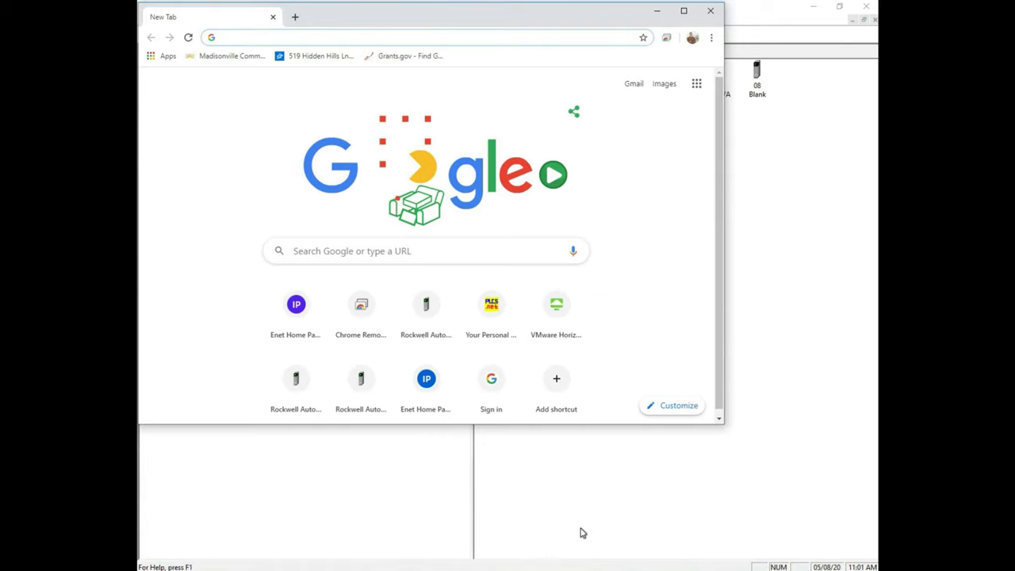
{"action": "type", "text": "172.19"}
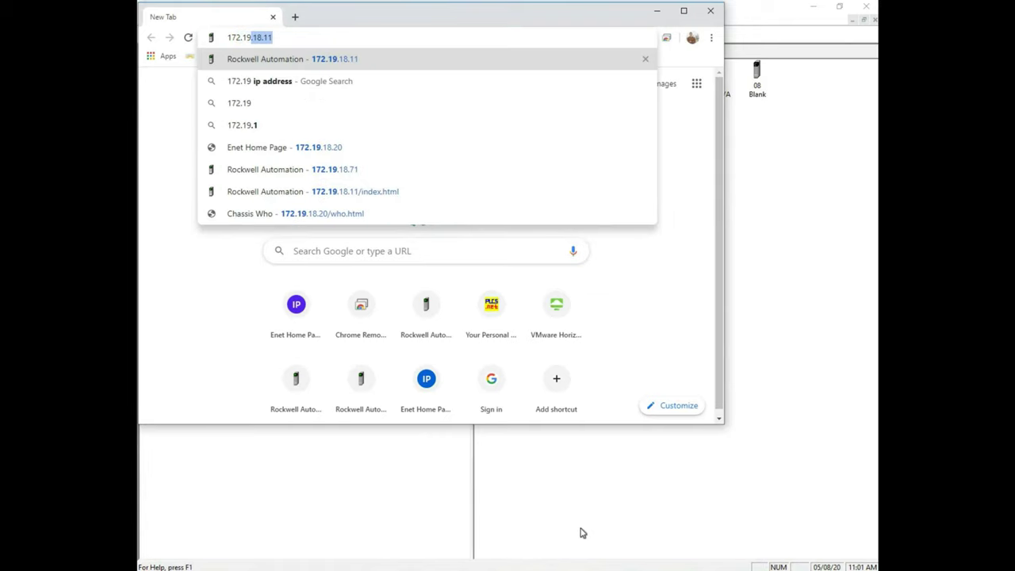
{"action": "type", "text": ".18.20"}
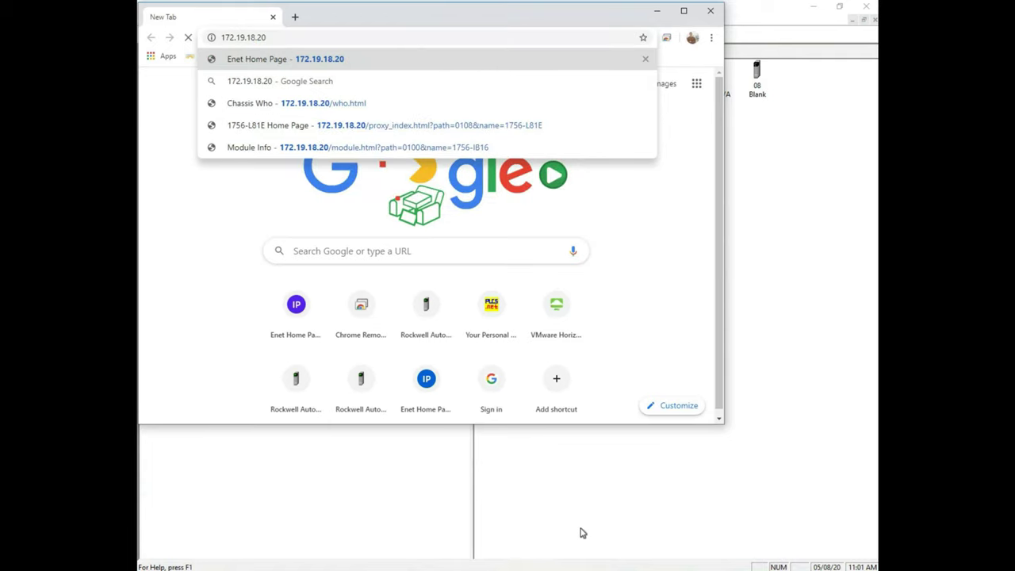
{"action": "key", "text": "Return"}
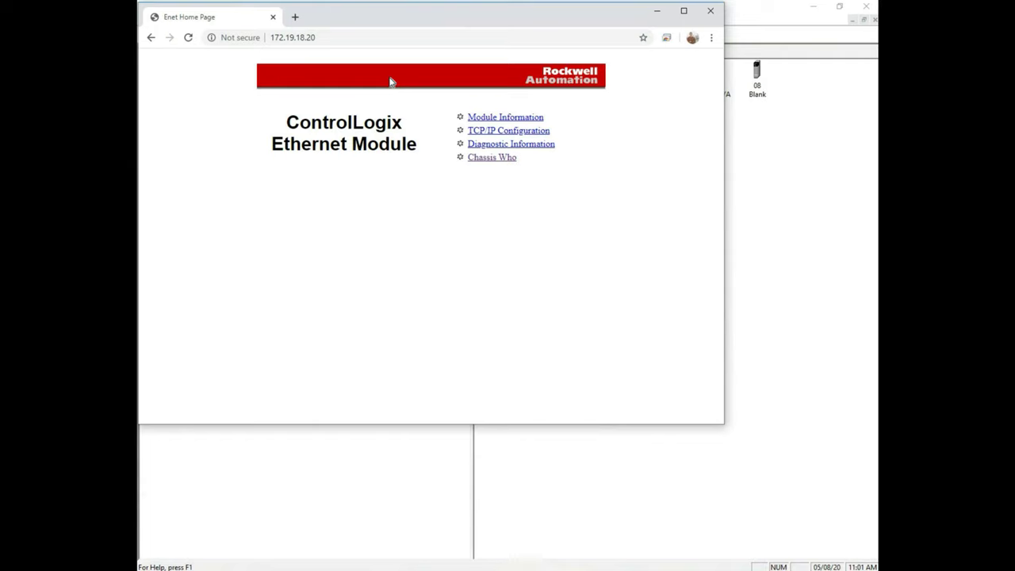
{"action": "left_click", "coordinate": [487, 164]}
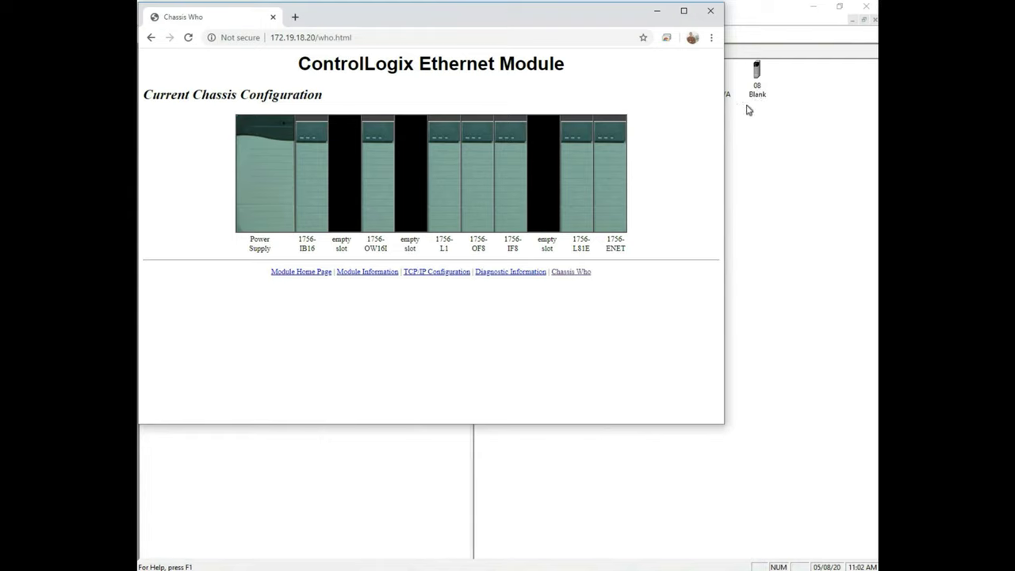
View the 1756-L81E controller's module information showing revision 32.11, then close Chrome
{"action": "left_click", "coordinate": [577, 224]}
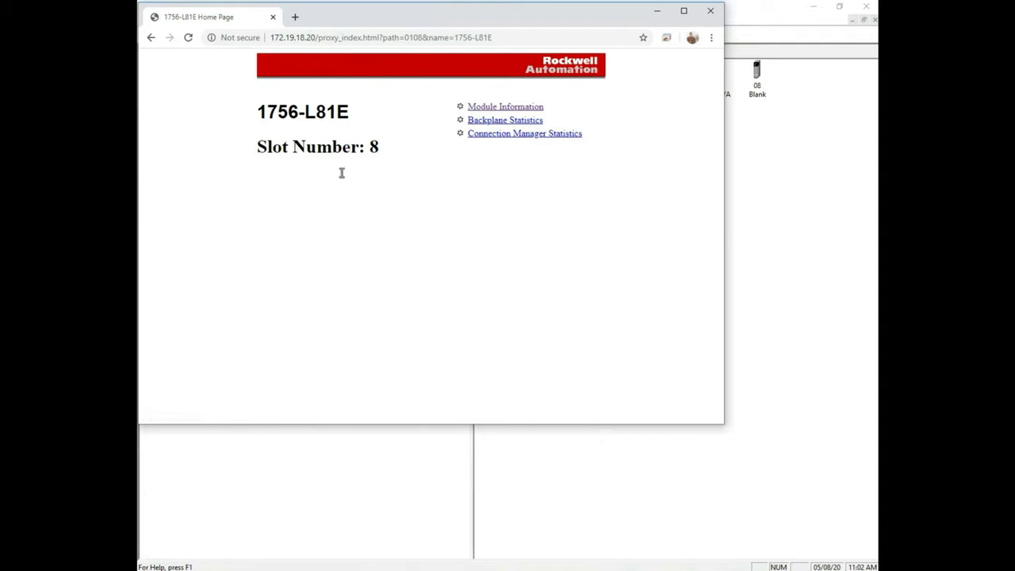
{"action": "left_click_drag", "start_coordinate": [342, 173], "coordinate": [501, 123]}
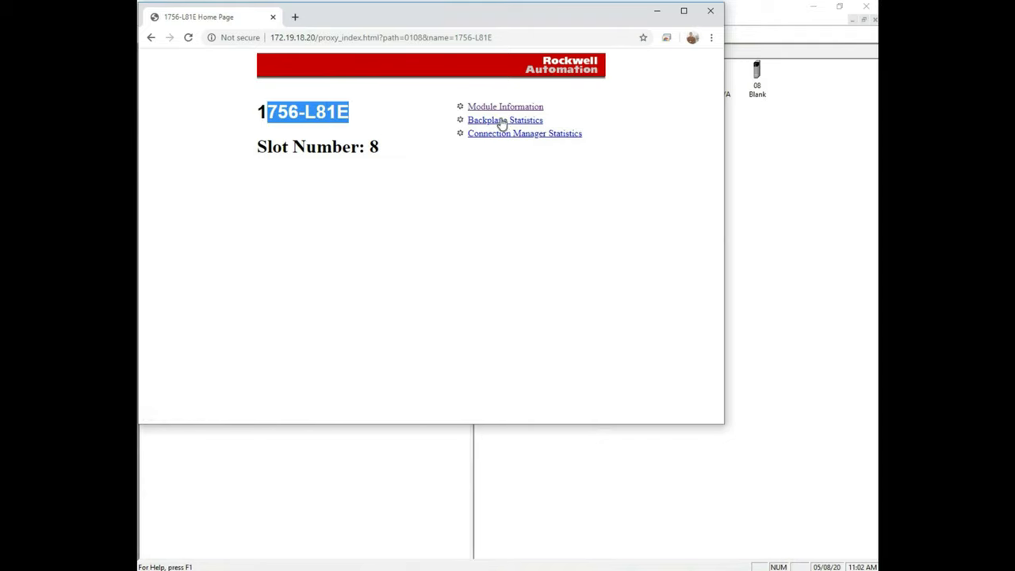
{"action": "left_click", "coordinate": [505, 108]}
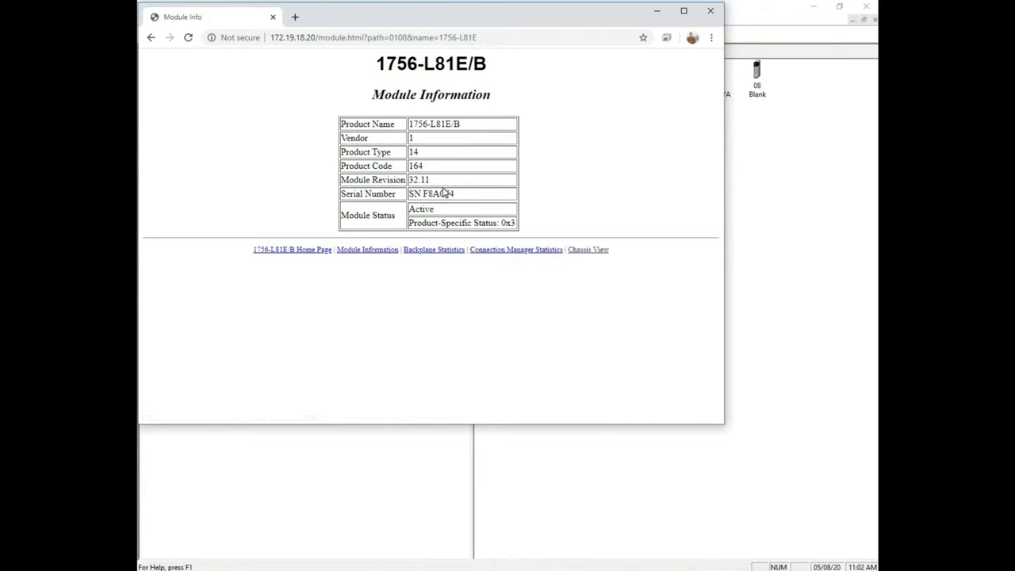
{"action": "left_click_drag", "start_coordinate": [421, 180], "coordinate": [410, 180]}
{"action": "left_click", "coordinate": [150, 38]}
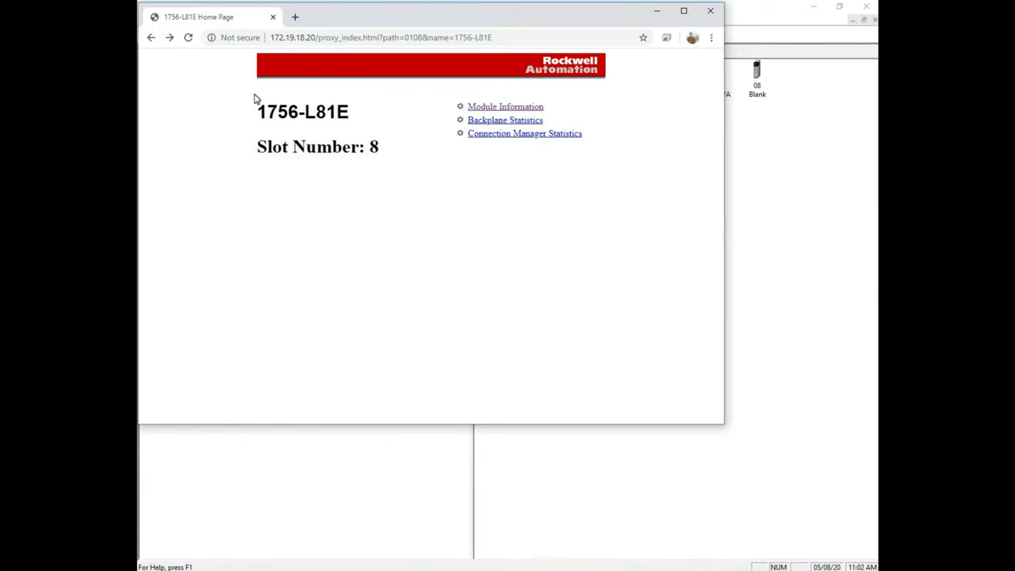
{"action": "key", "text": "ctrl+w"}
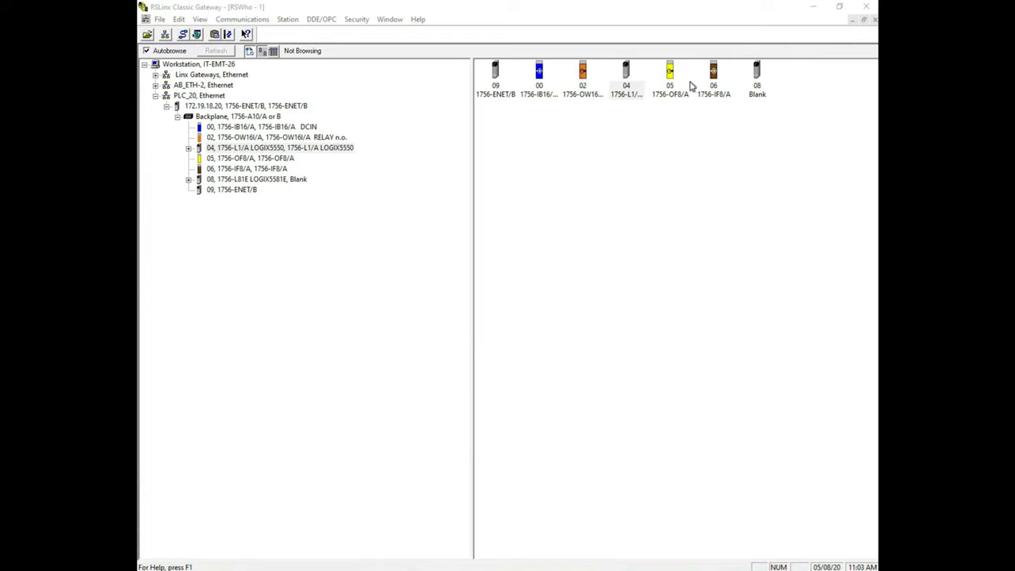
Re-expand PLC_20, select the 172.19.18.20 module, then collapse PLC_20 to its single node
{"action": "left_click", "coordinate": [156, 95]}
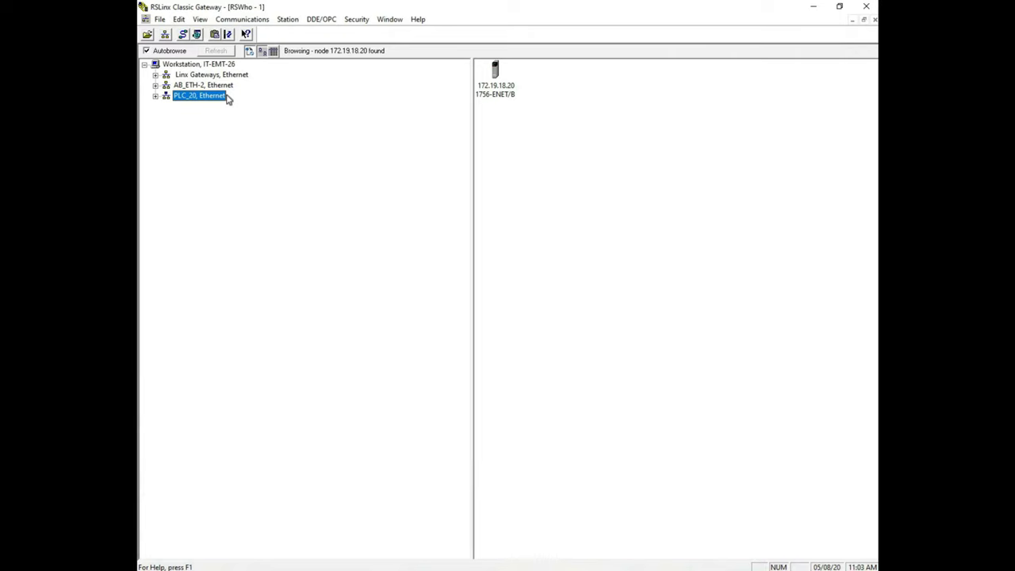
{"action": "left_click", "coordinate": [156, 96]}
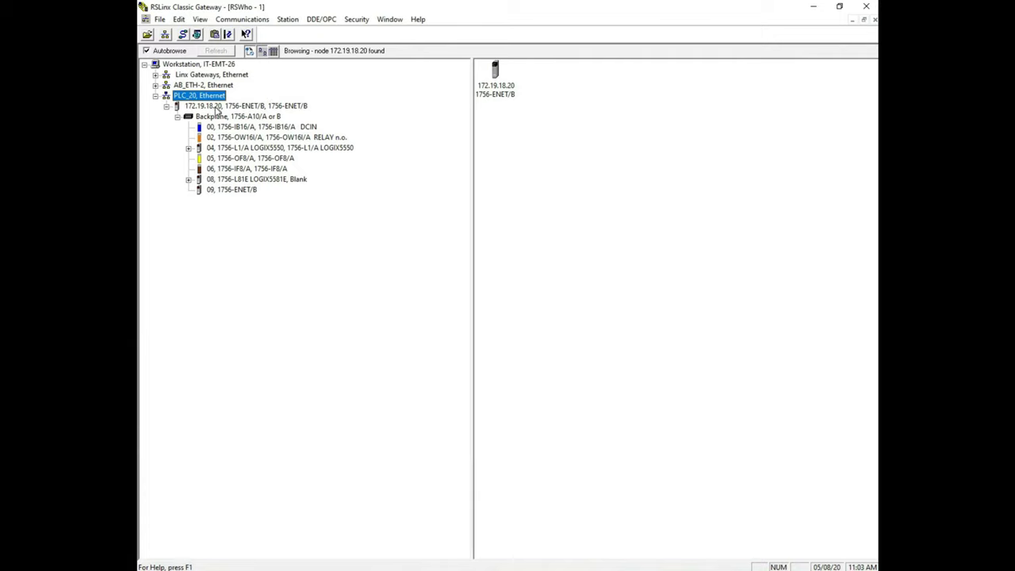
{"action": "key", "text": "Down"}
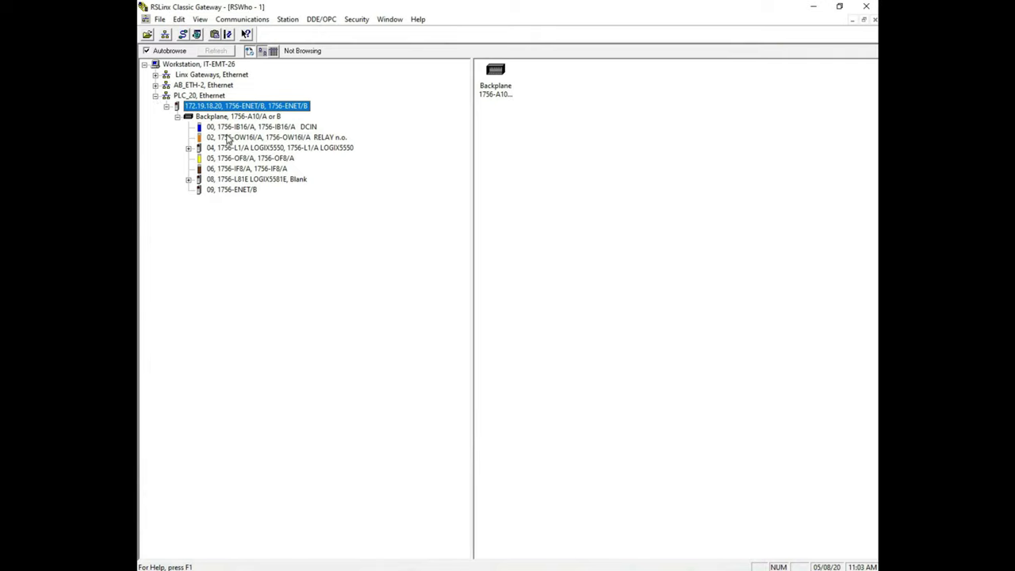
{"action": "left_click", "coordinate": [156, 96]}
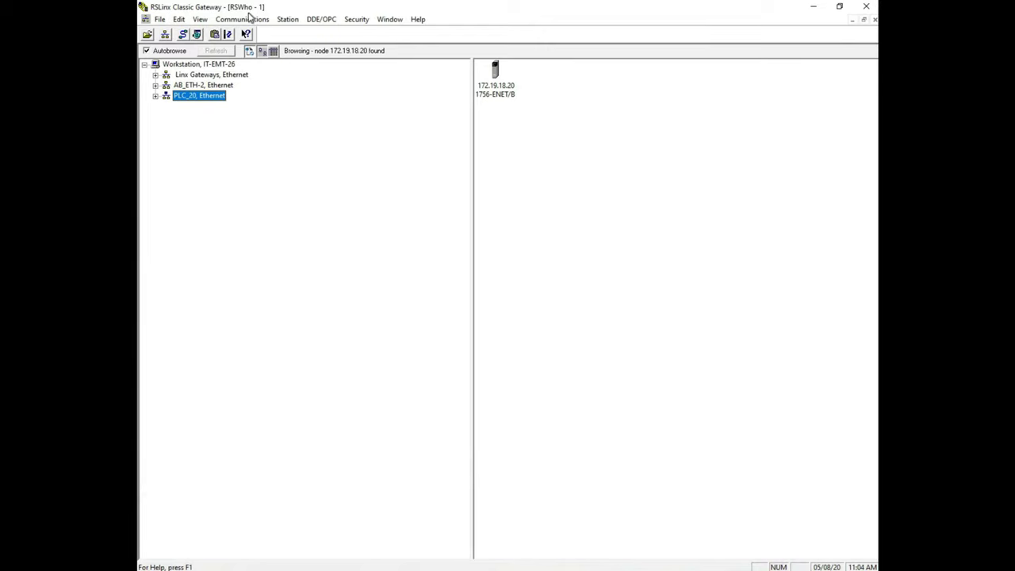
Add an EtherNet/IP driver named PLC_Lab, keeping Browse Local Subnet
{"action": "left_click", "coordinate": [250, 23]}
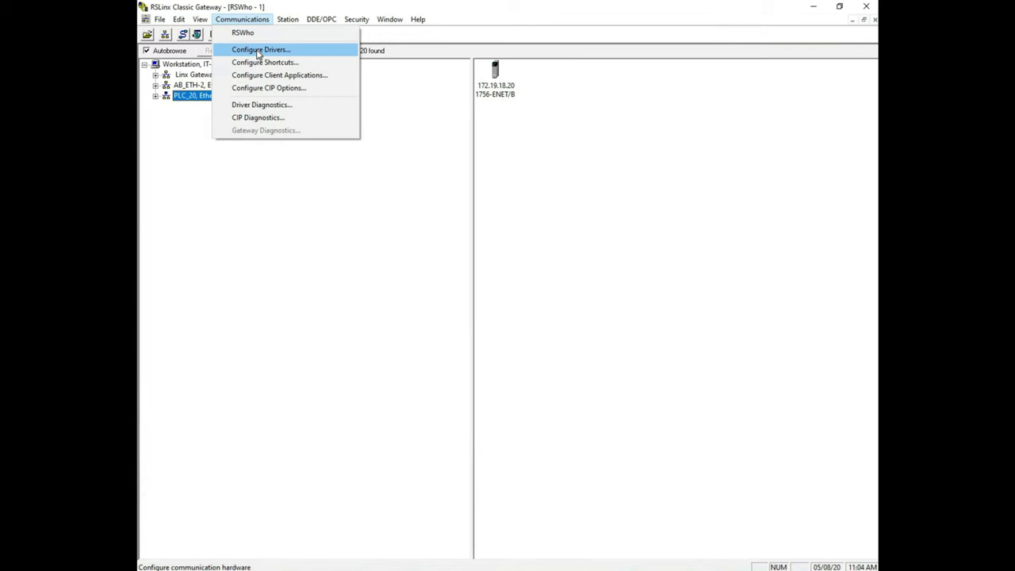
{"action": "left_click", "coordinate": [259, 50]}
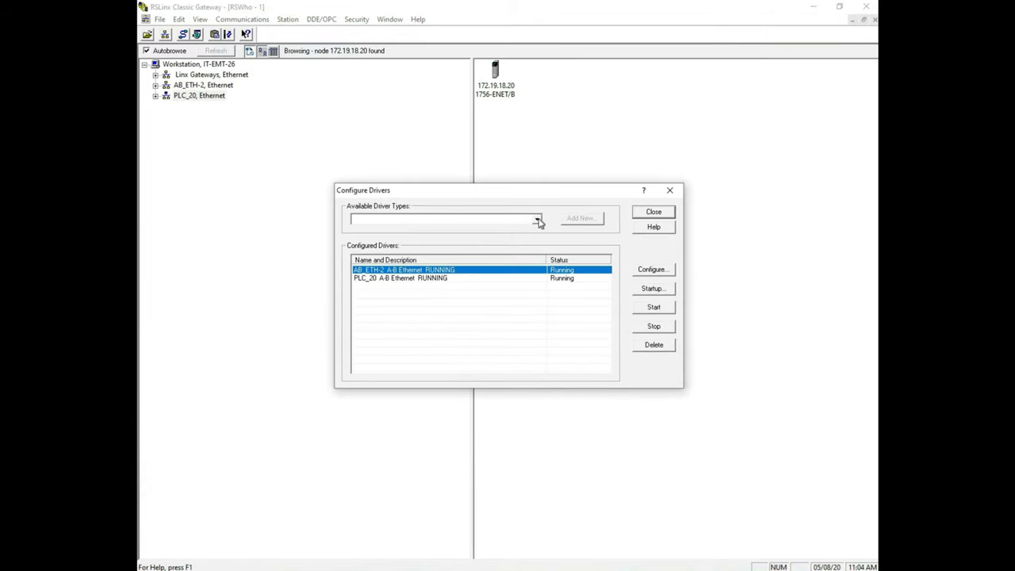
{"action": "left_click", "coordinate": [537, 220]}
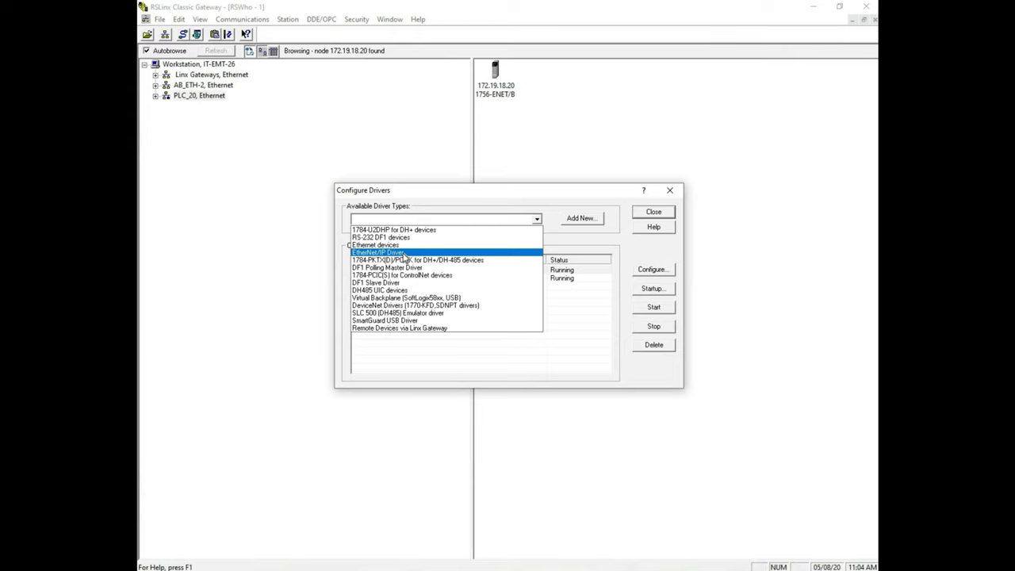
{"action": "left_click", "coordinate": [403, 252]}
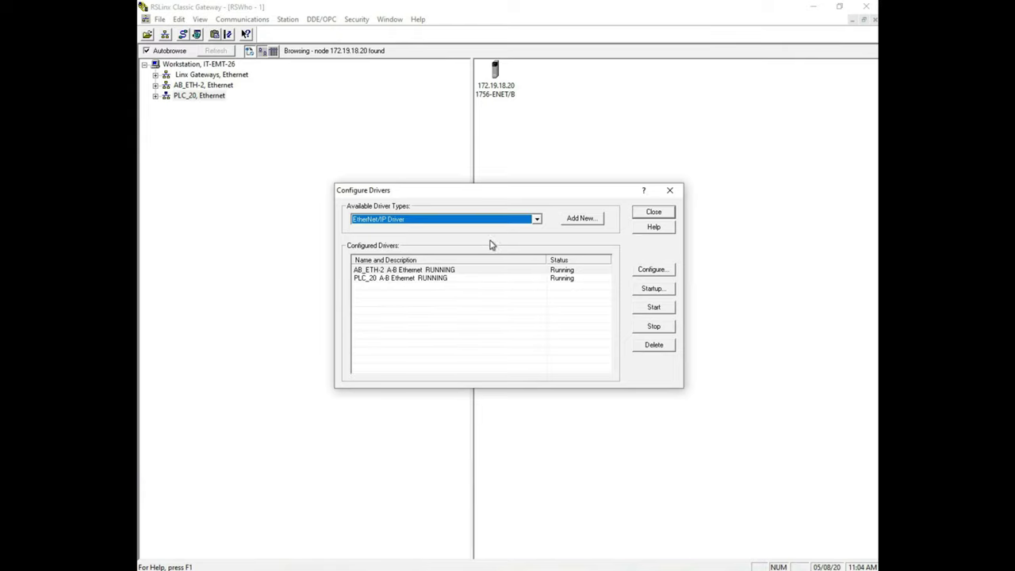
{"action": "left_click", "coordinate": [578, 220]}
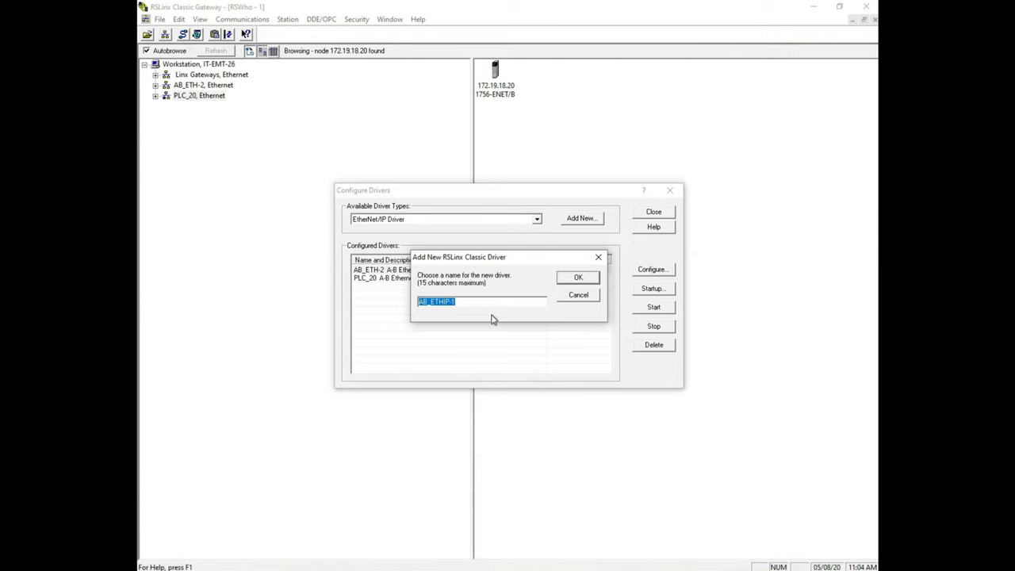
{"action": "type", "text": "PLC_"}
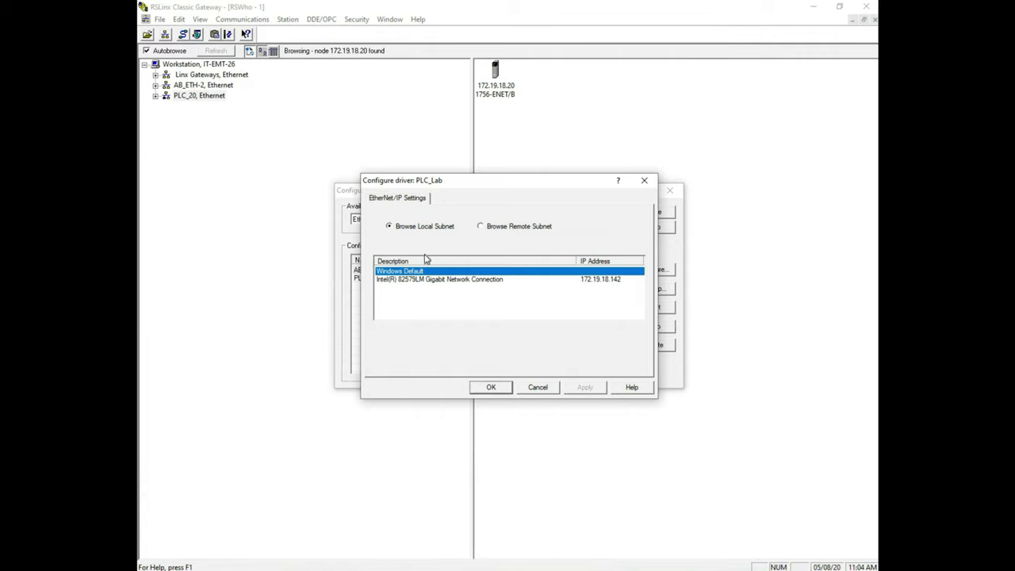
{"action": "left_click", "coordinate": [490, 386]}
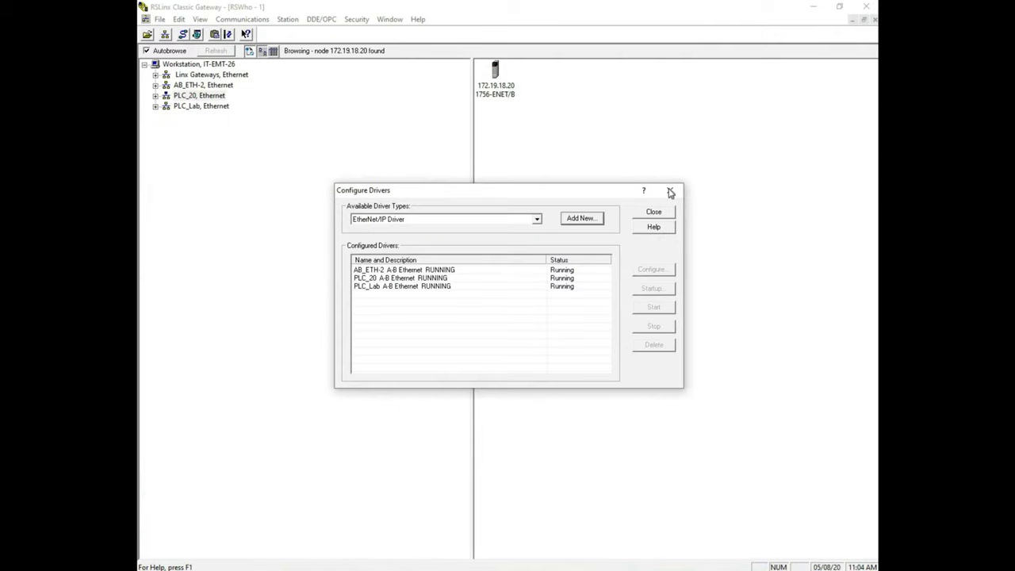
Expand PLC_Lab, step through its devices, and view the 172.19.18.21 and 172.19.18.31 backplanes
{"action": "left_click", "coordinate": [669, 190]}
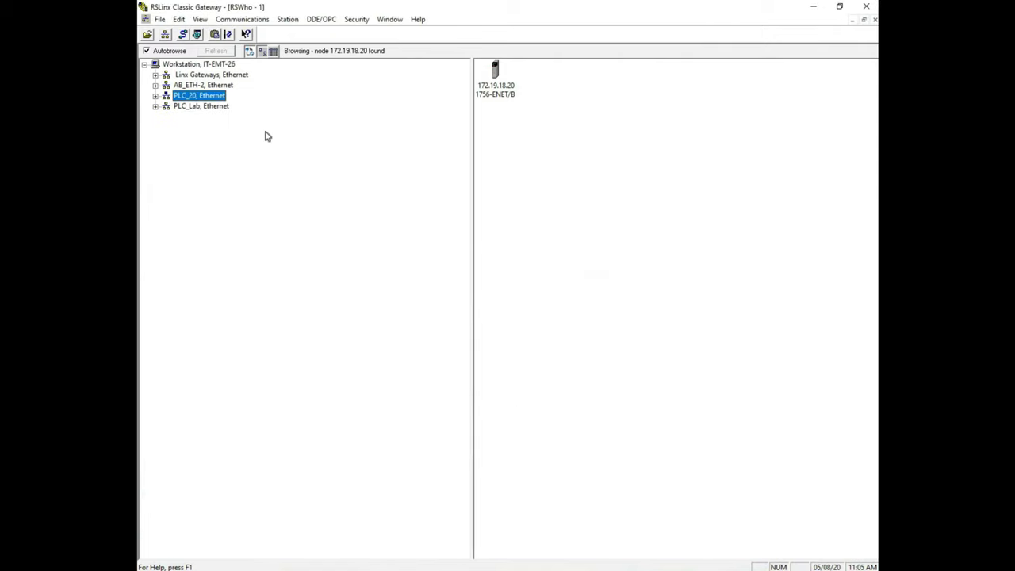
{"action": "left_click", "coordinate": [156, 111]}
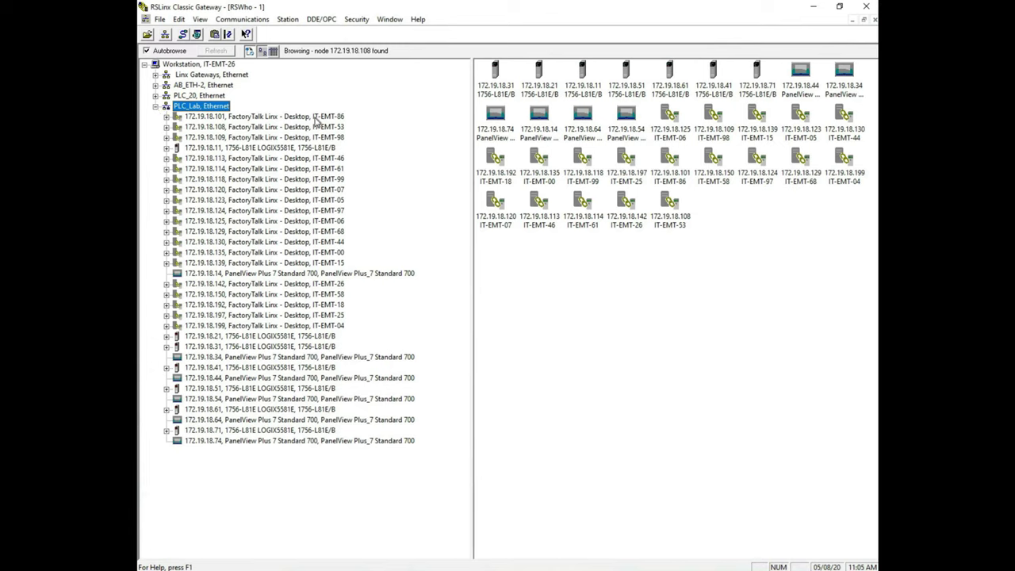
{"action": "key", "text": "Down"}
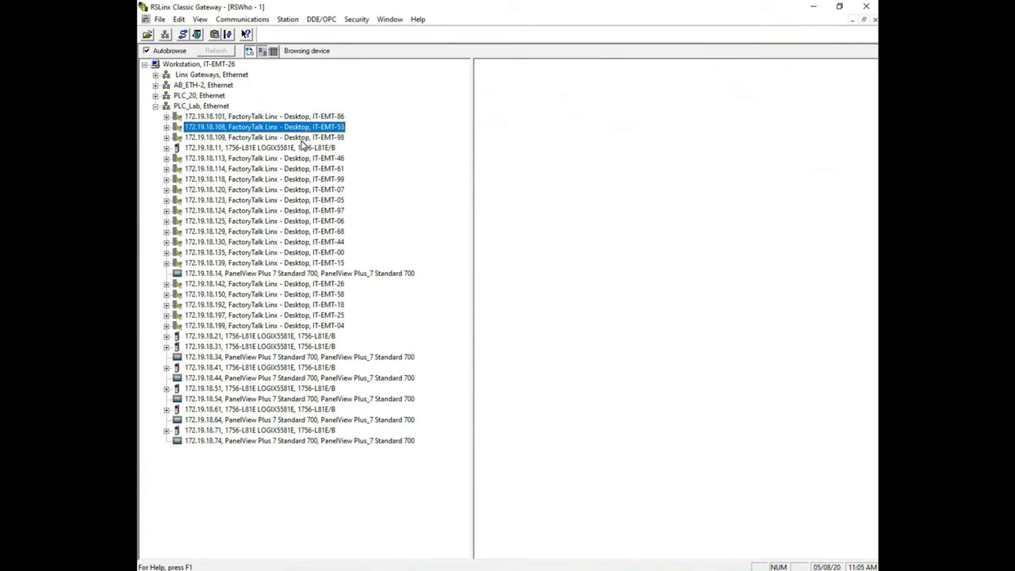
{"action": "key", "text": "Down"}
{"action": "key", "text": "Down"}
{"action": "key", "text": "Down"}
{"action": "key", "text": "Down"}
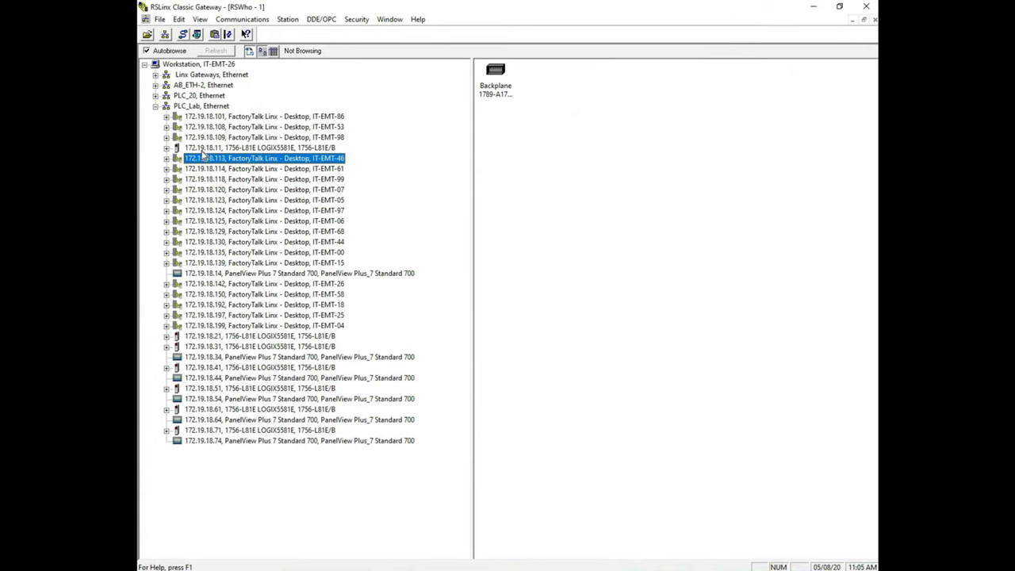
{"action": "key", "text": "Up"}
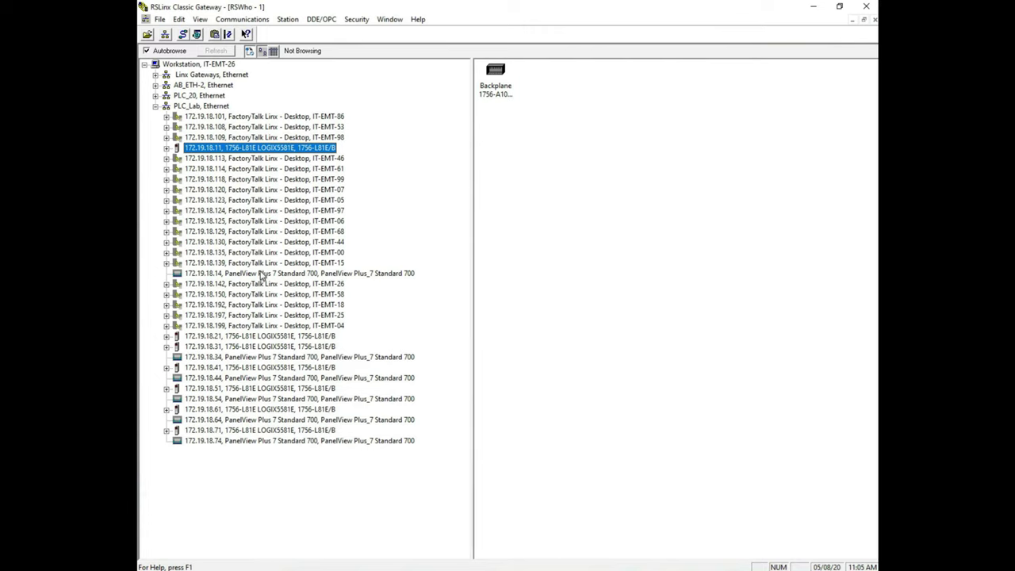
{"action": "left_click", "coordinate": [267, 339]}
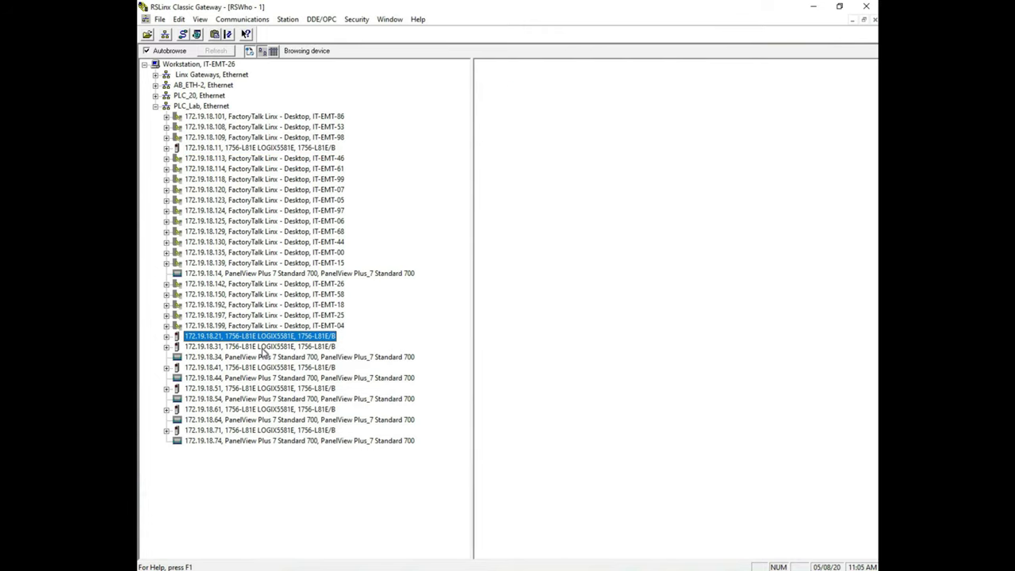
{"action": "left_click", "coordinate": [269, 345]}
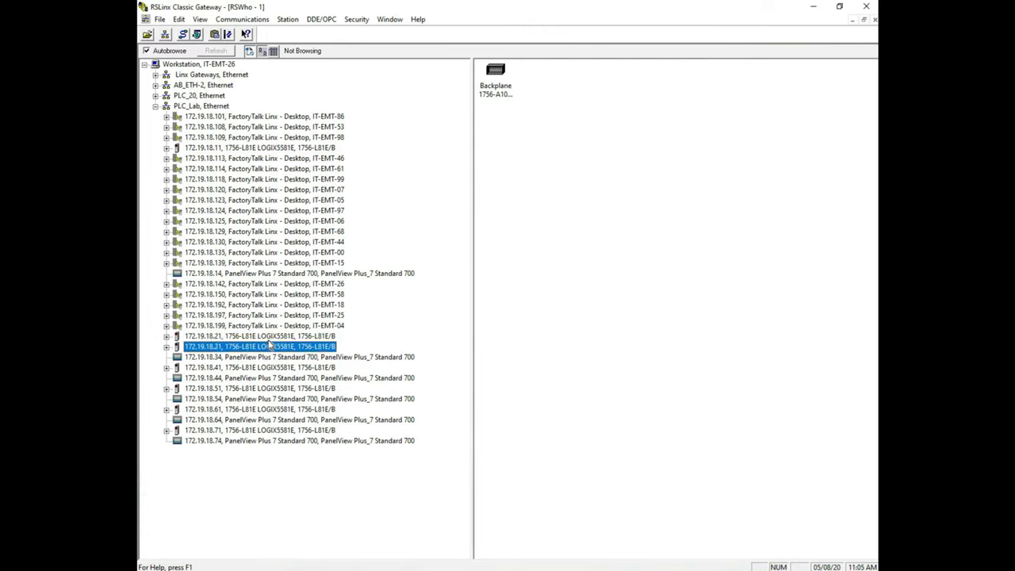
Expand 172.19.18.11 and its Backplane, collapse it, then expand PLC_20's rack modules
{"action": "left_click", "coordinate": [166, 148]}
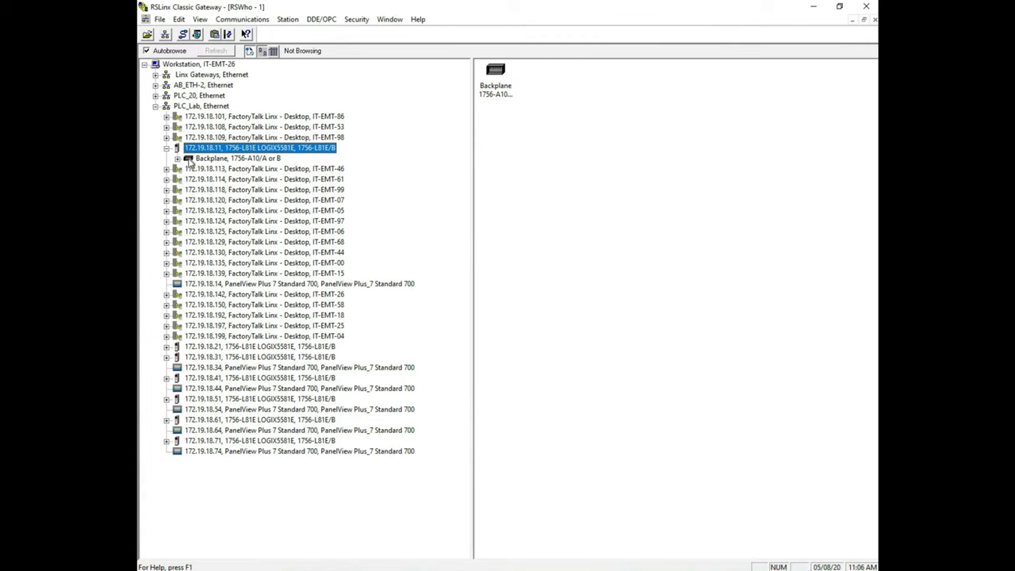
{"action": "left_click", "coordinate": [177, 159]}
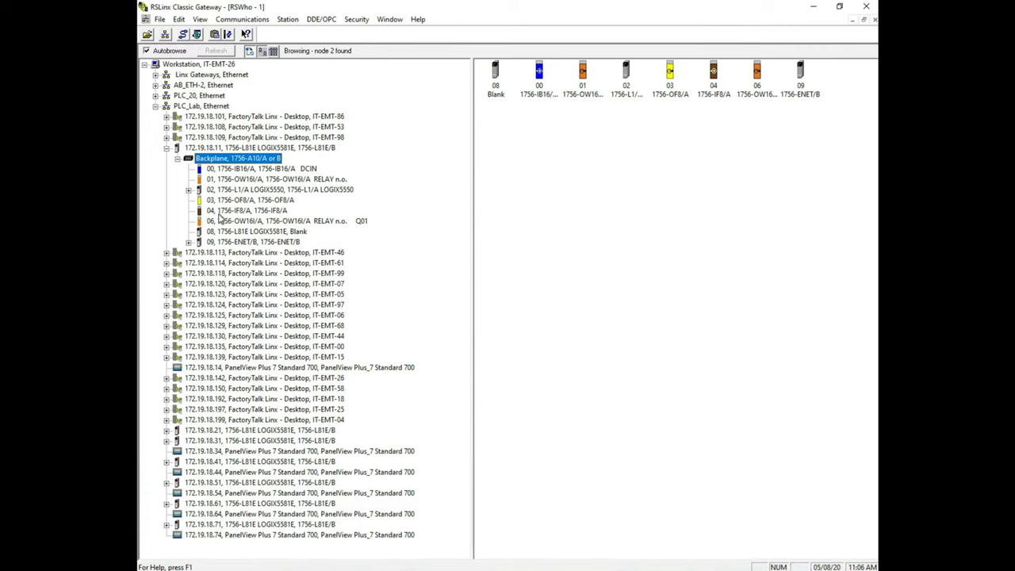
{"action": "left_click", "coordinate": [166, 148]}
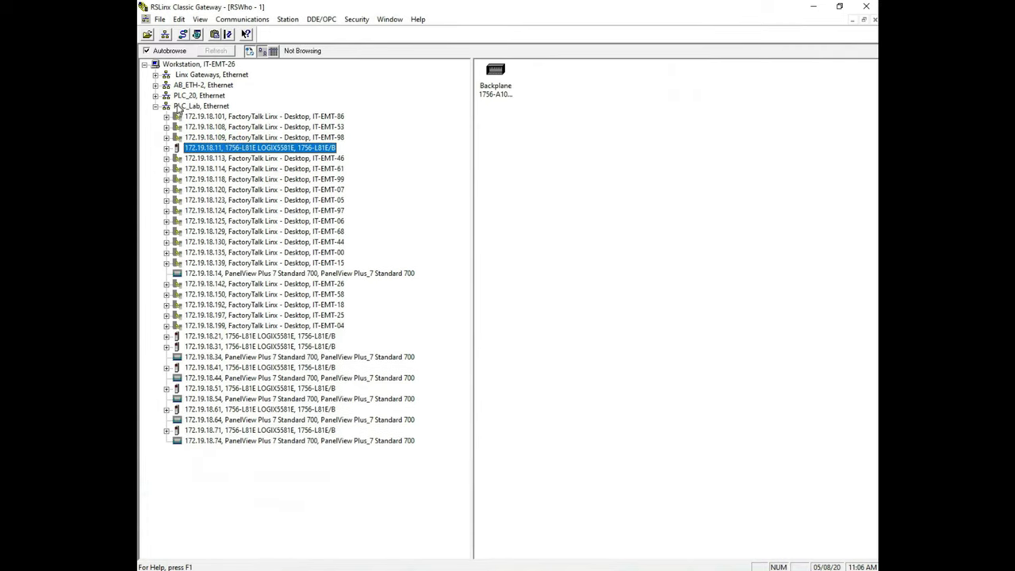
{"action": "left_click", "coordinate": [162, 96]}
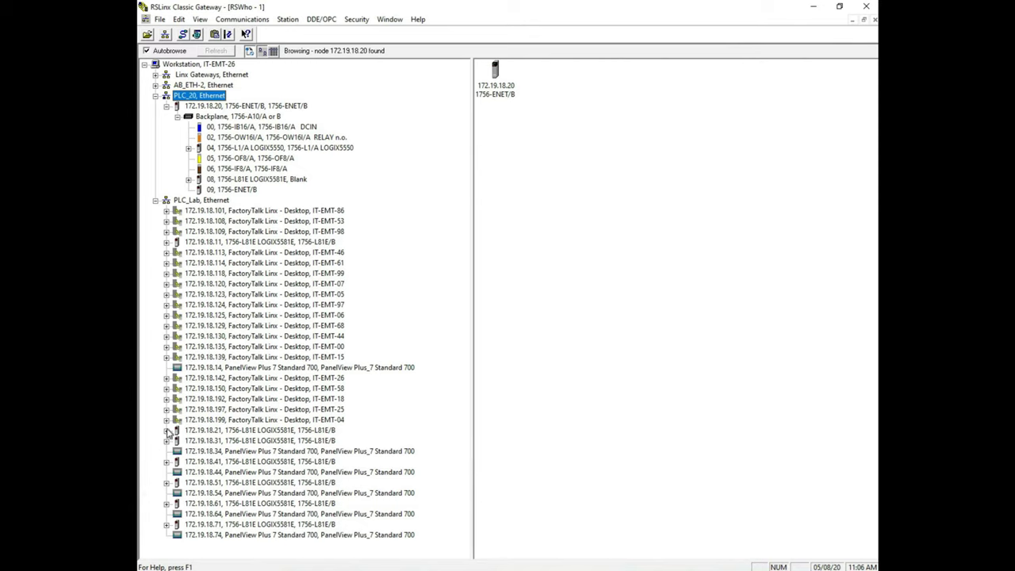
Expand 172.19.18.21's backplane and inspect modules 09 1756-ENET/B and 08 1756-L81E
{"action": "left_click", "coordinate": [167, 430]}
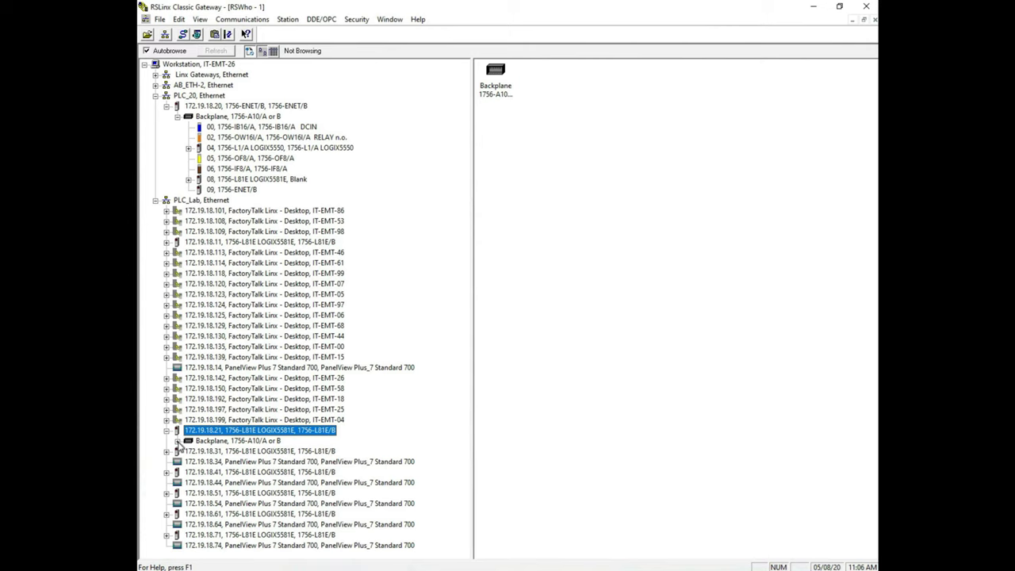
{"action": "left_click", "coordinate": [177, 440]}
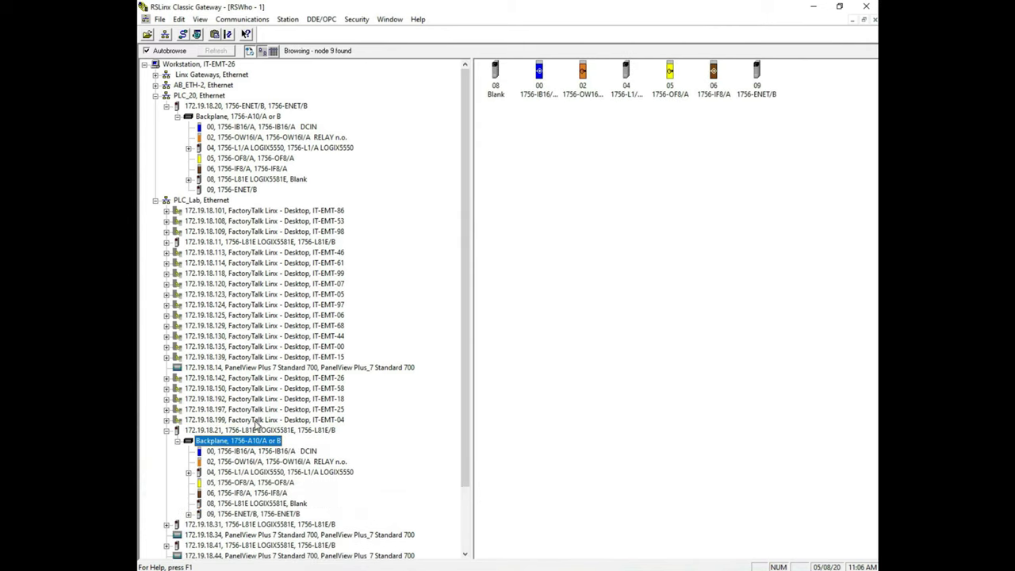
{"action": "scroll", "coordinate": [256, 423], "scroll_direction": "down", "scroll_amount": 1}
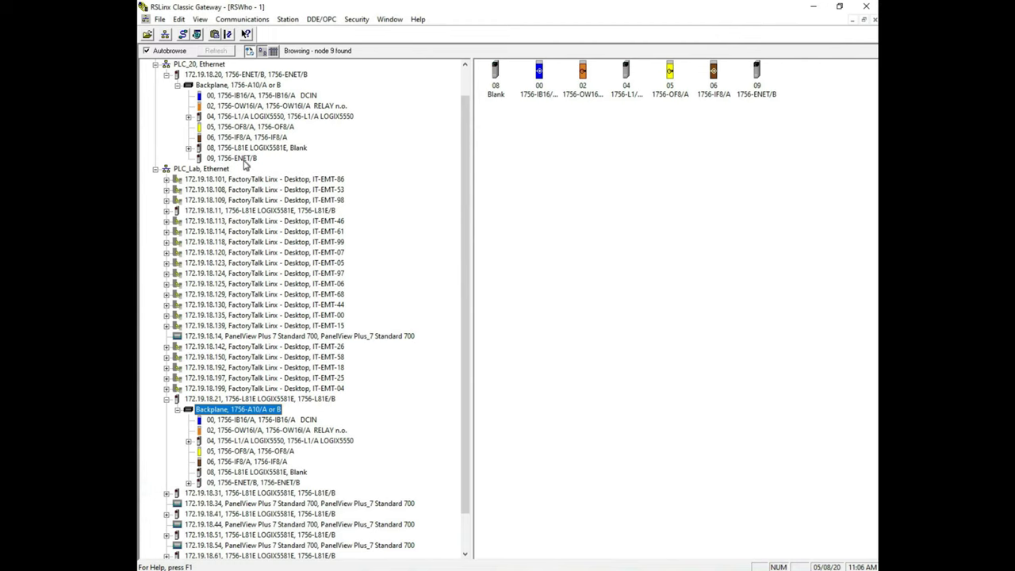
{"action": "left_click", "coordinate": [245, 161]}
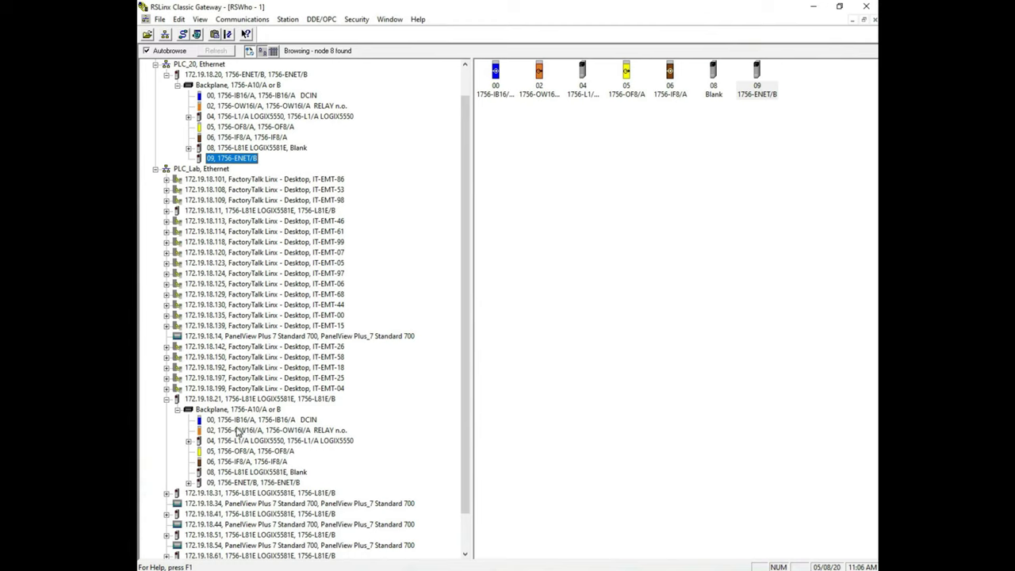
{"action": "left_click", "coordinate": [258, 474]}
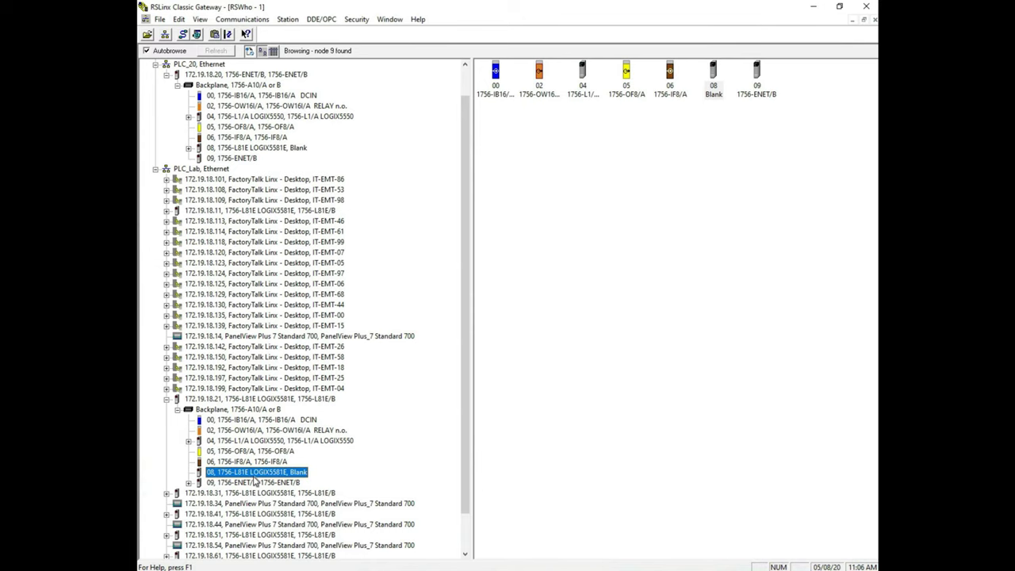
Collapse the 172.19.18.21, PLC_Lab and PLC_20 branches in the RSWho tree
{"action": "left_click", "coordinate": [167, 401]}
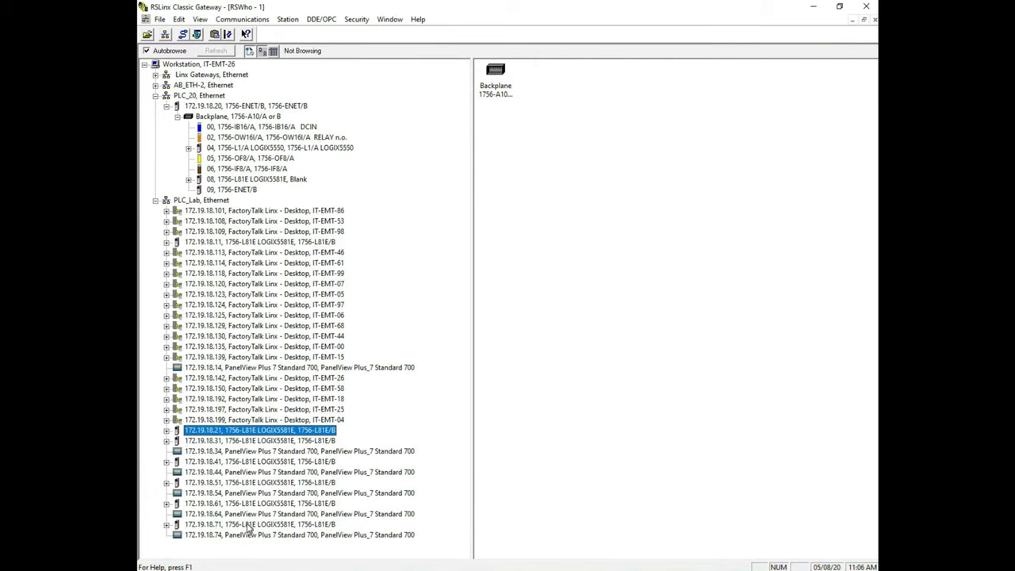
{"action": "left_click", "coordinate": [155, 199]}
{"action": "left_click", "coordinate": [155, 95]}
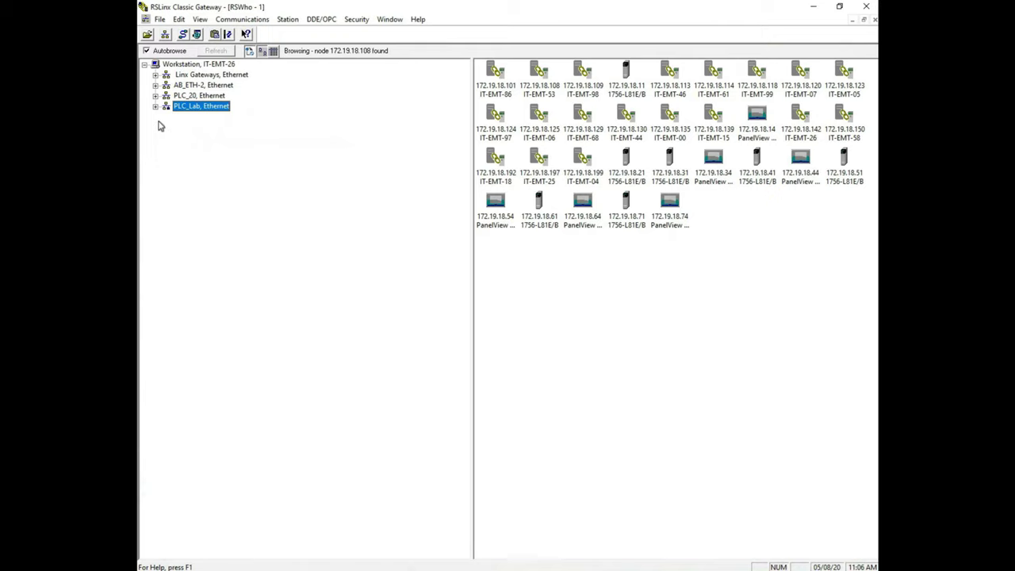
Start adding a new Virtual Backplane (SoftLogix58xx, USB) driver in Configure Drivers
{"action": "left_click", "coordinate": [244, 22]}
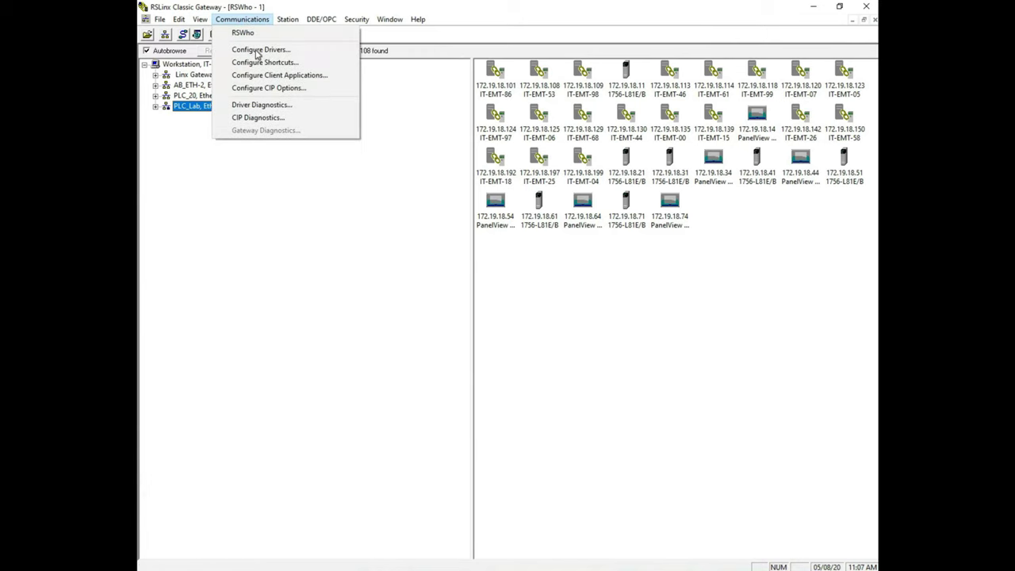
{"action": "left_click", "coordinate": [258, 51]}
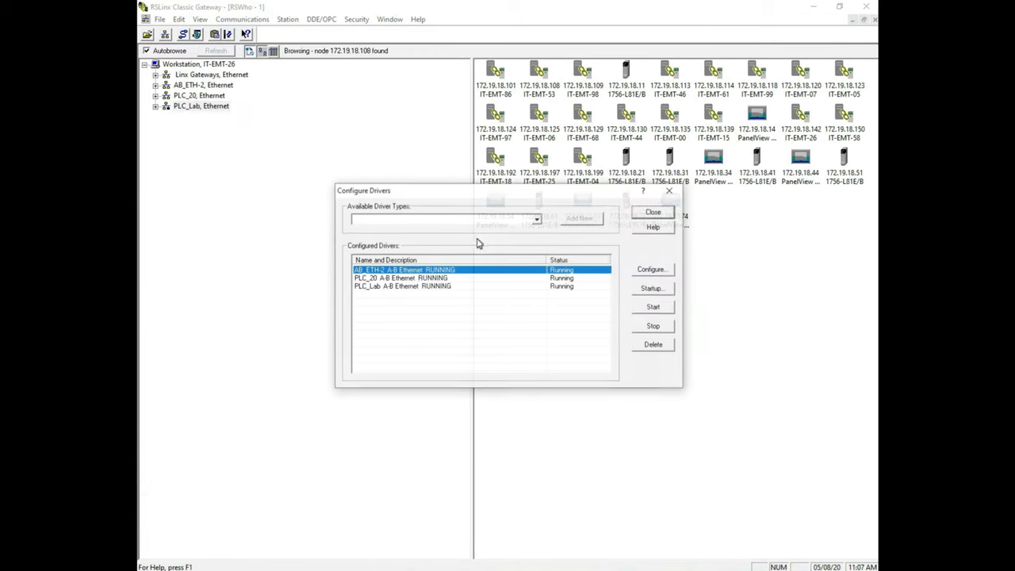
{"action": "left_click", "coordinate": [537, 222]}
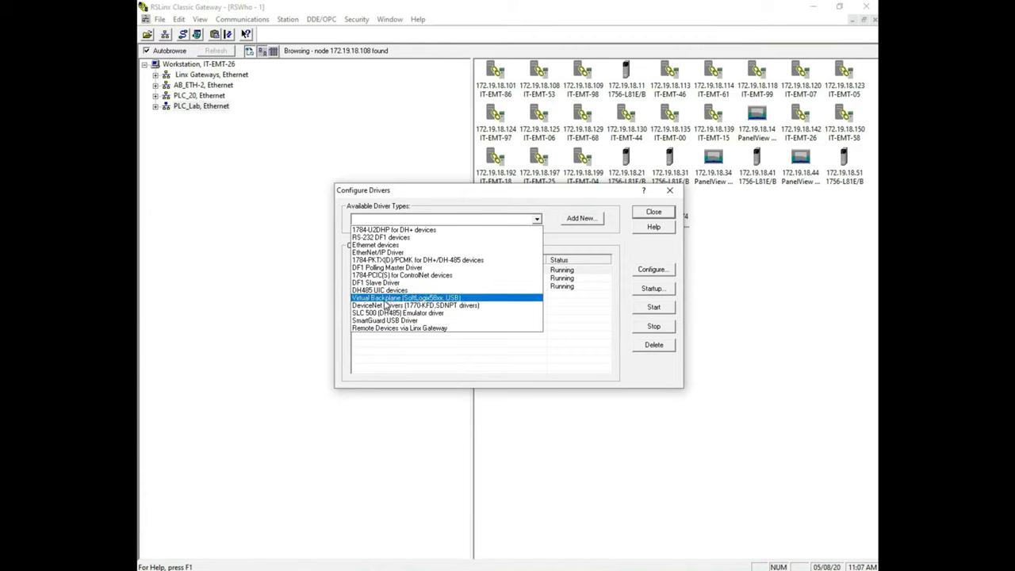
{"action": "left_click", "coordinate": [385, 299]}
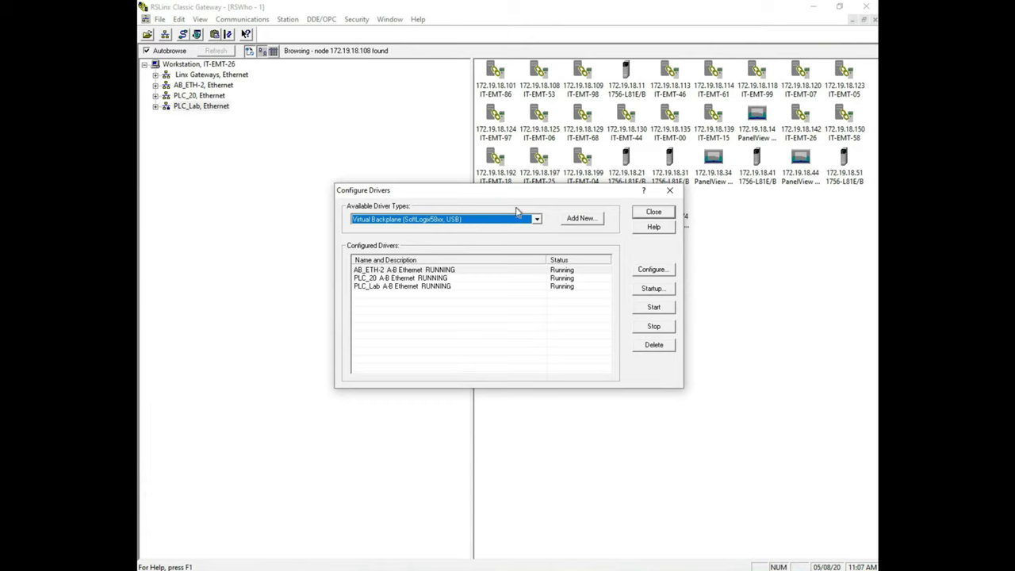
{"action": "left_click", "coordinate": [583, 220]}
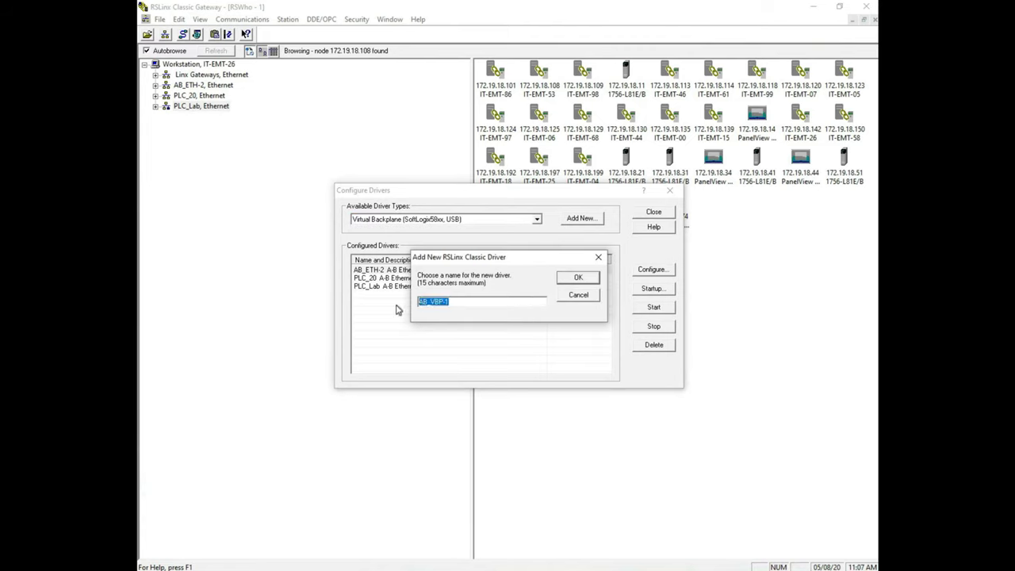
Name the driver Emulator on slot 0, then browse its virtual chassis
{"action": "type", "text": "Emulatorr"}
{"action": "left_click", "coordinate": [573, 279]}
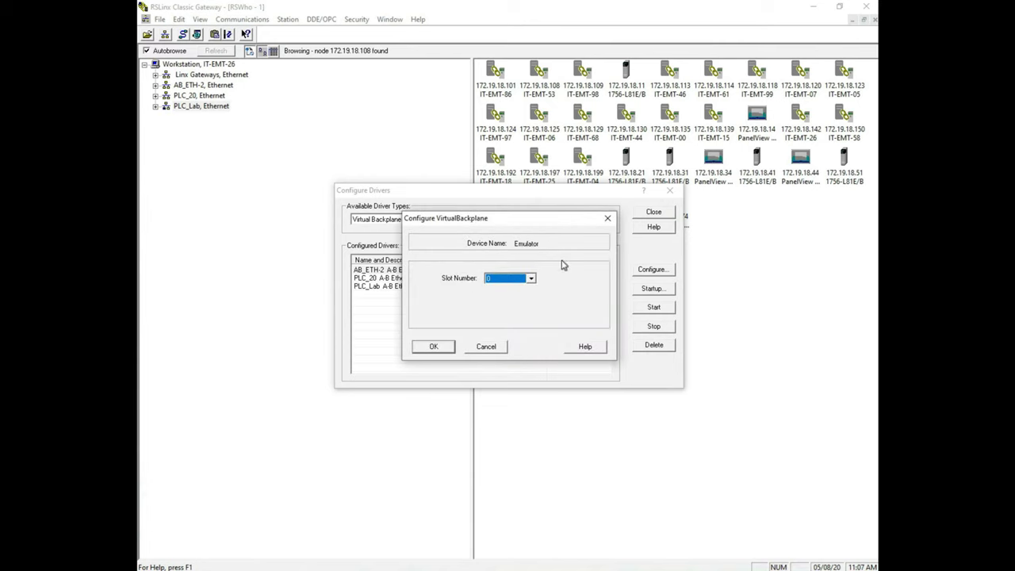
{"action": "left_click", "coordinate": [444, 347]}
{"action": "left_click", "coordinate": [656, 214]}
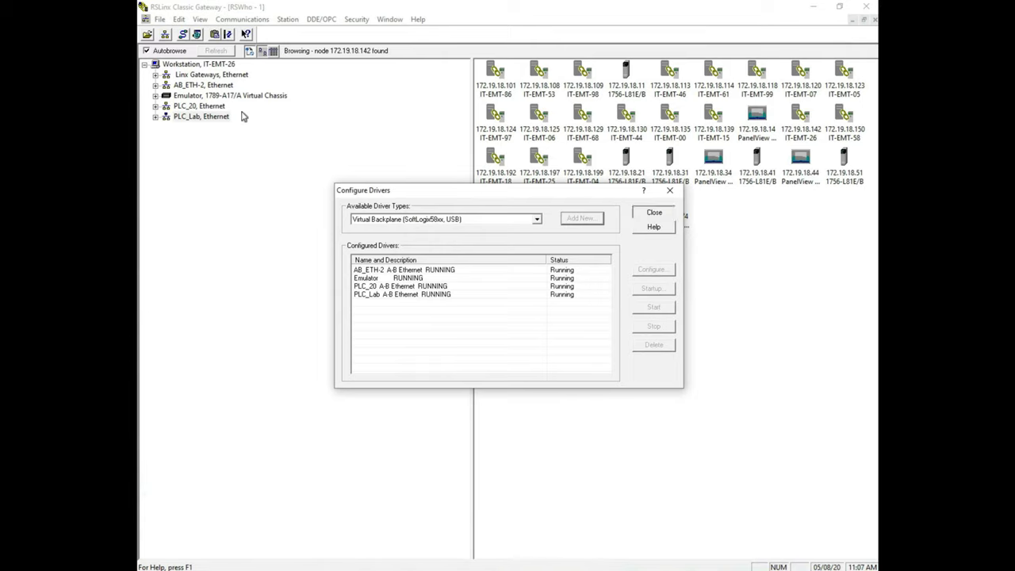
{"action": "left_click", "coordinate": [248, 95]}
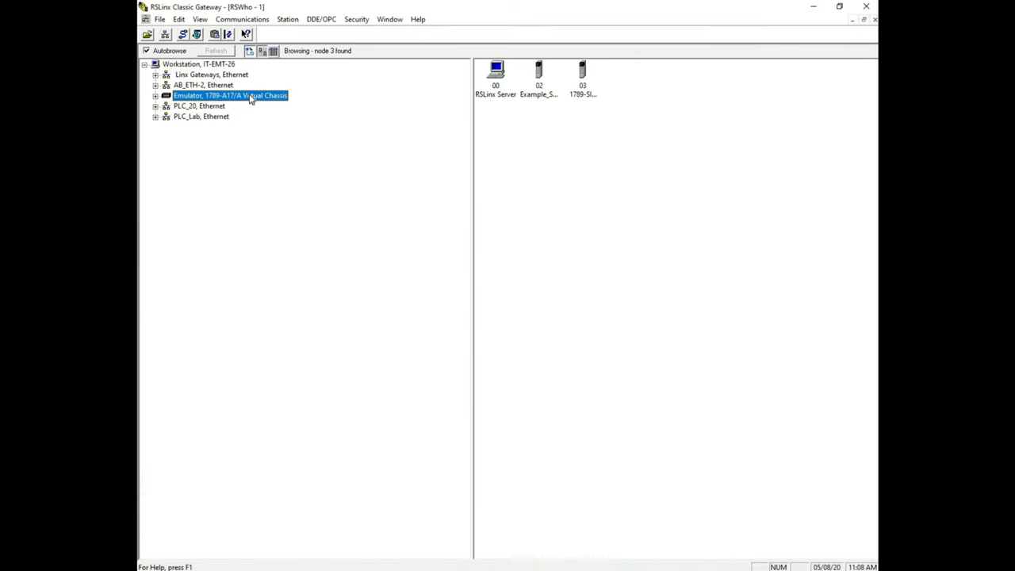